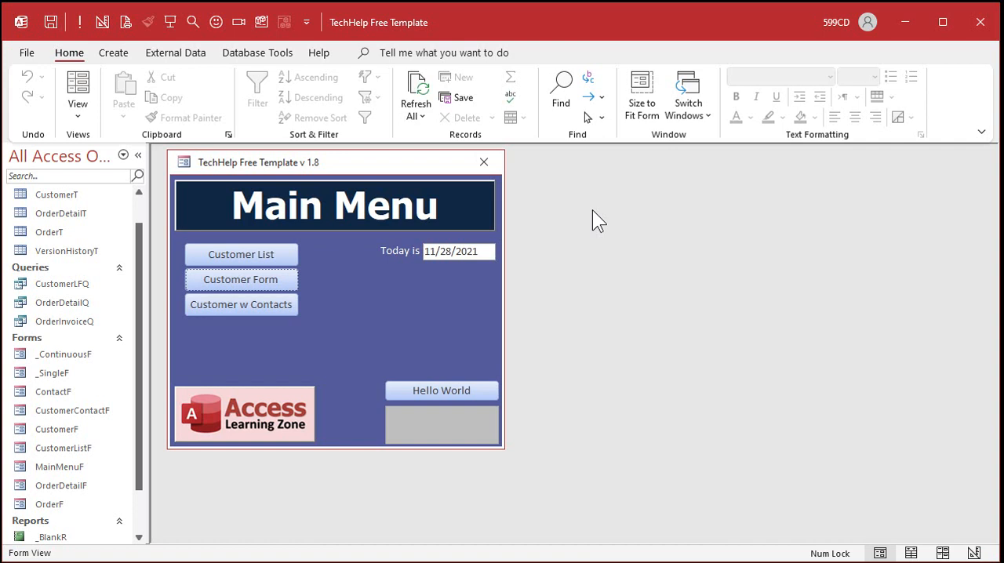
# - Open the CustomerT table, examine its CustomerID column, and close the table
pyautogui.doubleClick(73, 194)
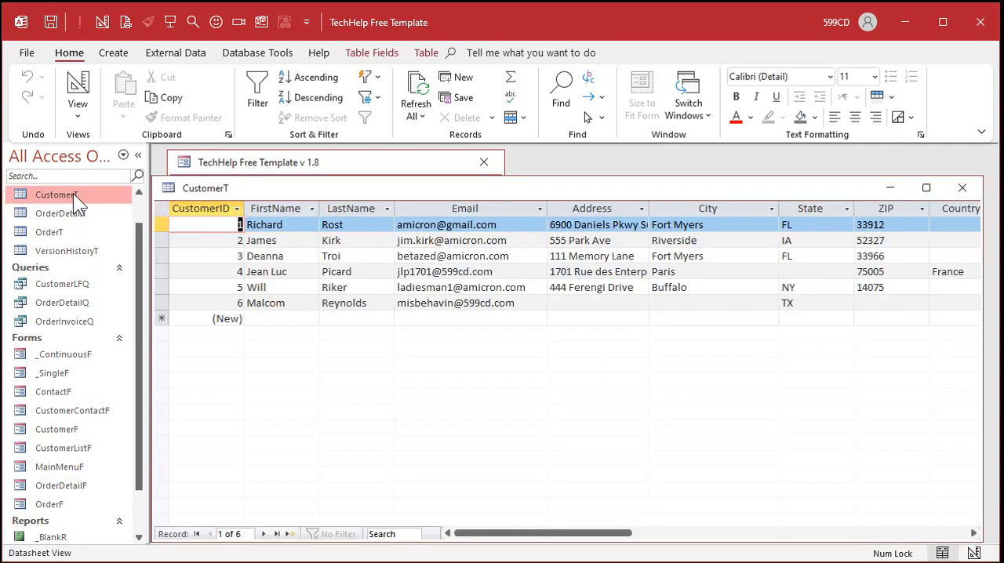
pyautogui.click(207, 210)
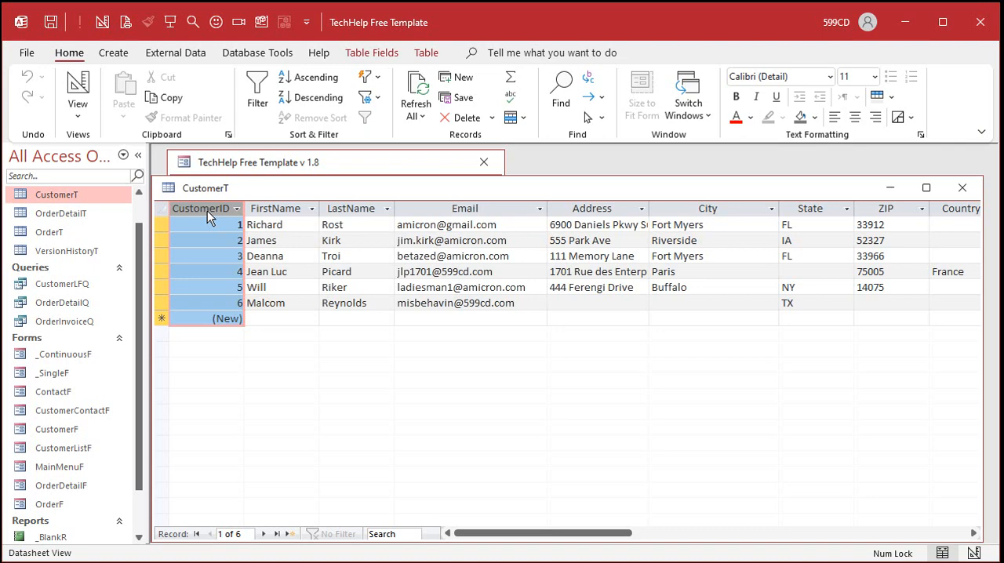
pyautogui.click(962, 189)
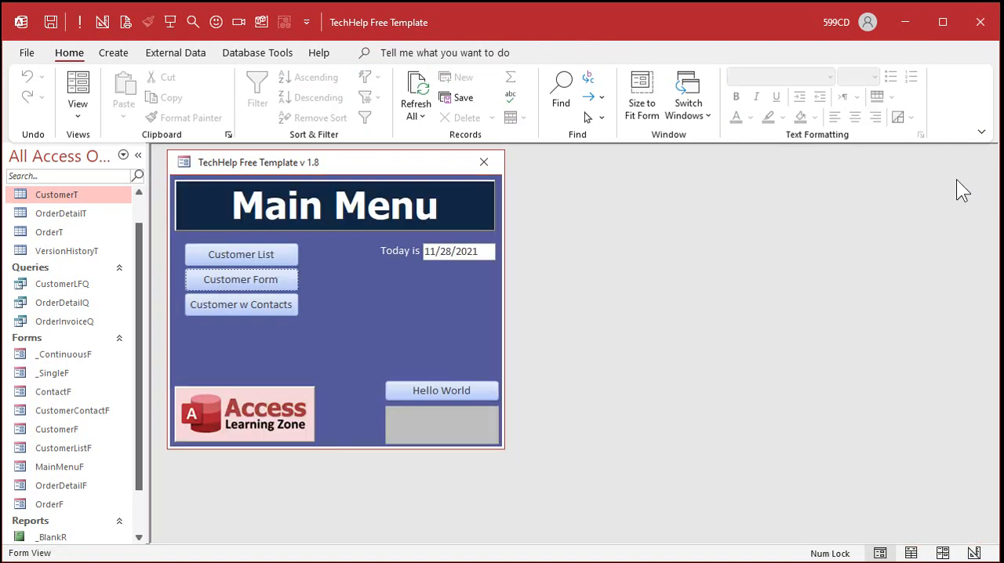
# - Create a new query in design view based on CustomerT with the CustomerID and FirstName fields, and test-run it
pyautogui.click(112, 53)
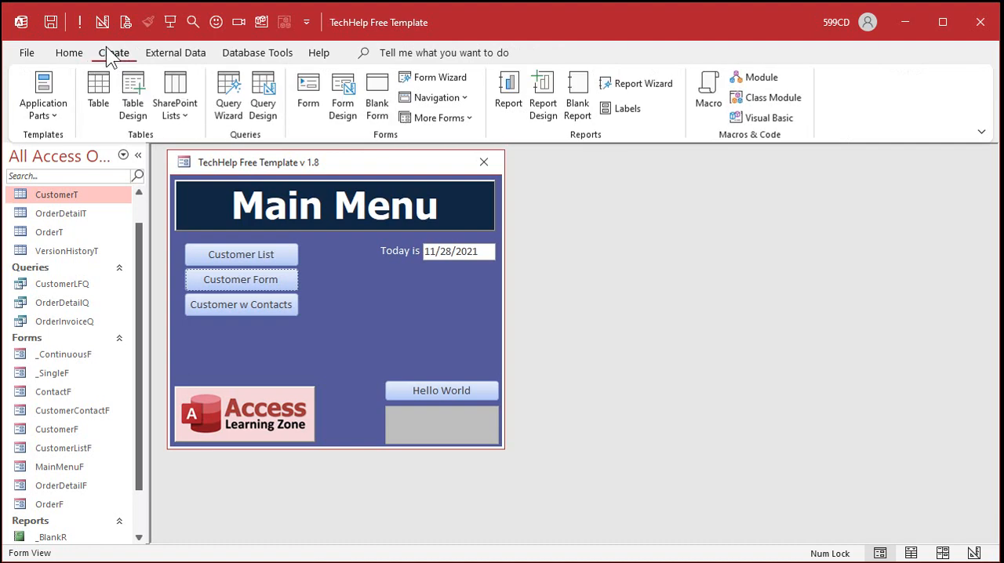
pyautogui.click(259, 96)
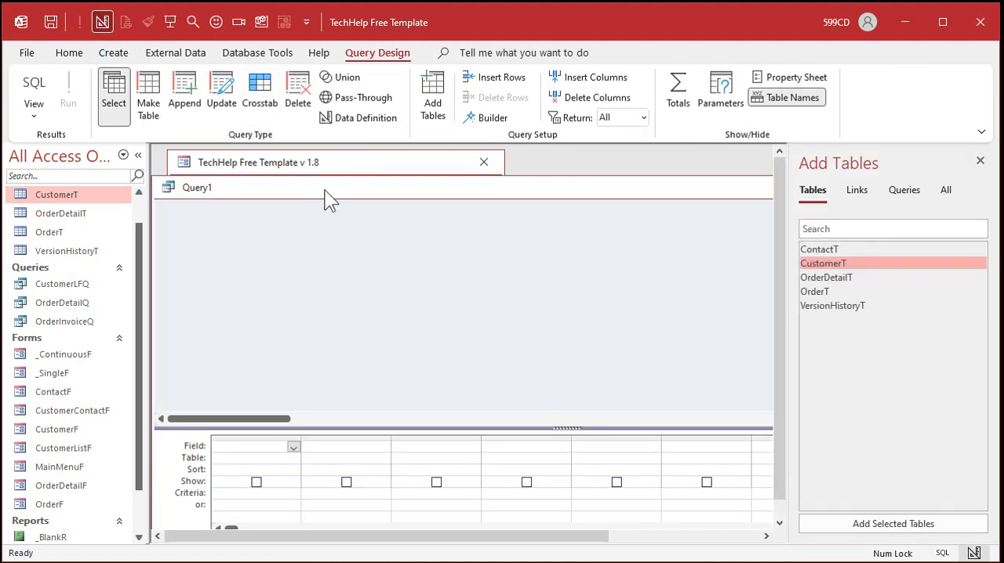
pyautogui.doubleClick(844, 264)
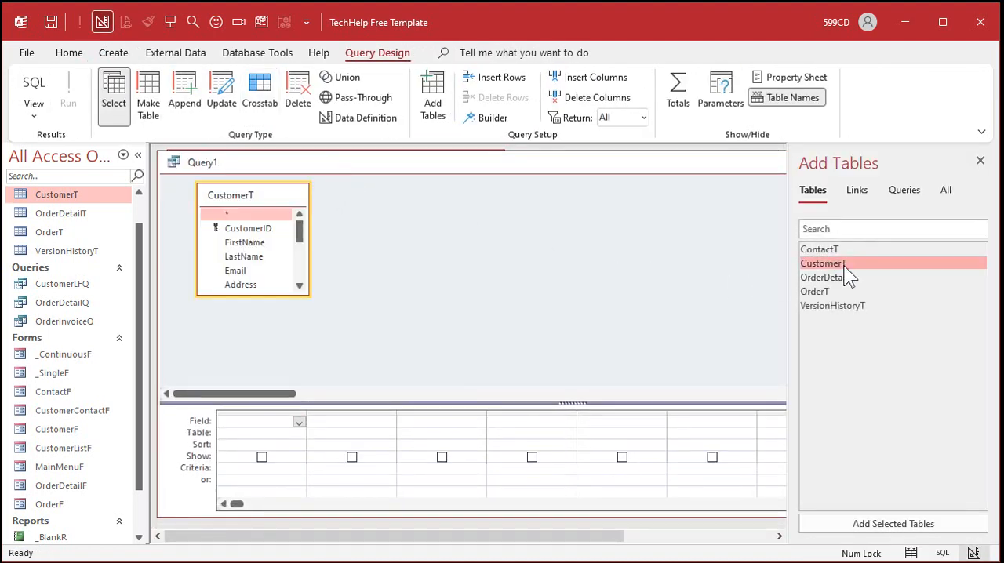
pyautogui.click(979, 161)
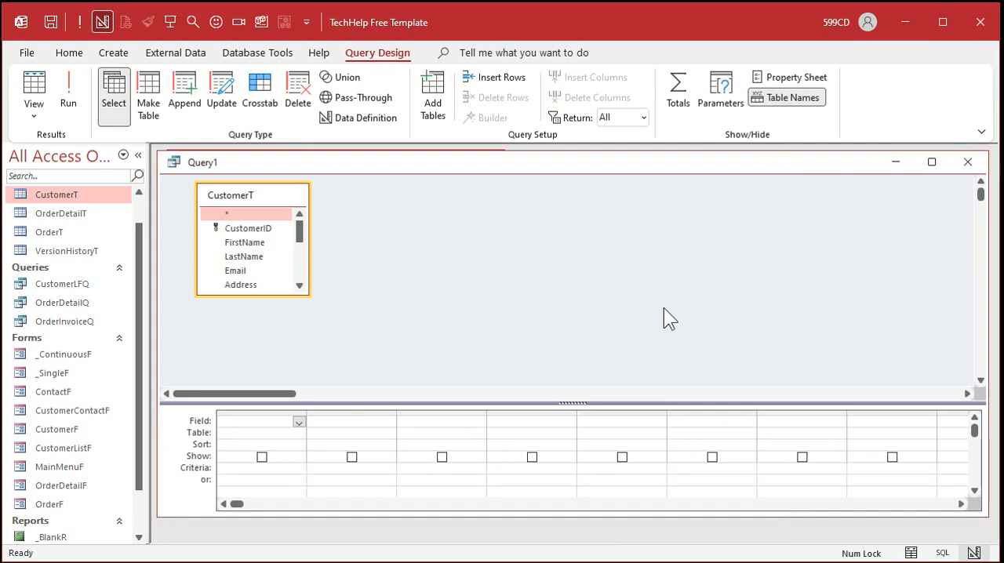
pyautogui.doubleClick(248, 228)
pyautogui.doubleClick(248, 242)
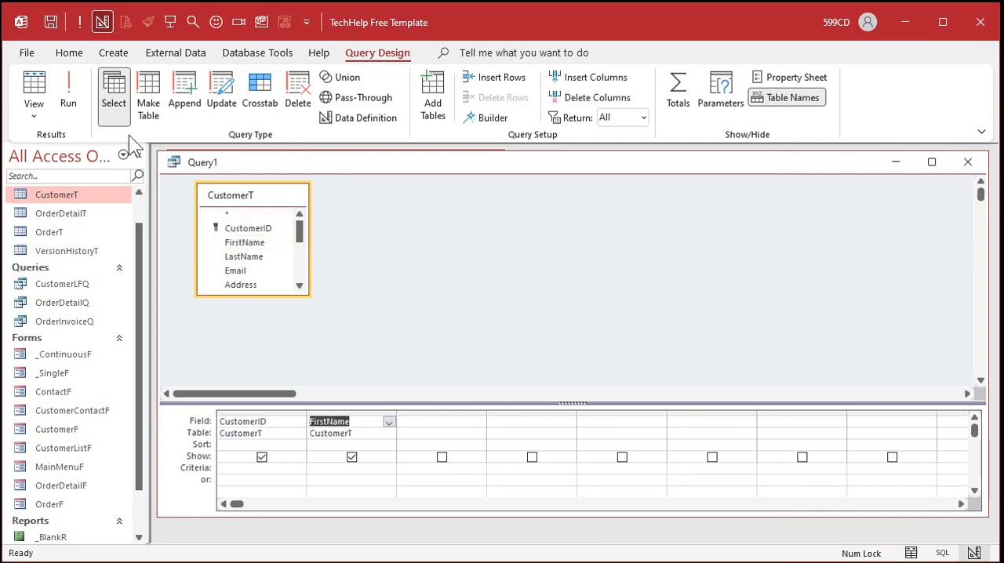
pyautogui.click(69, 98)
pyautogui.click(79, 88)
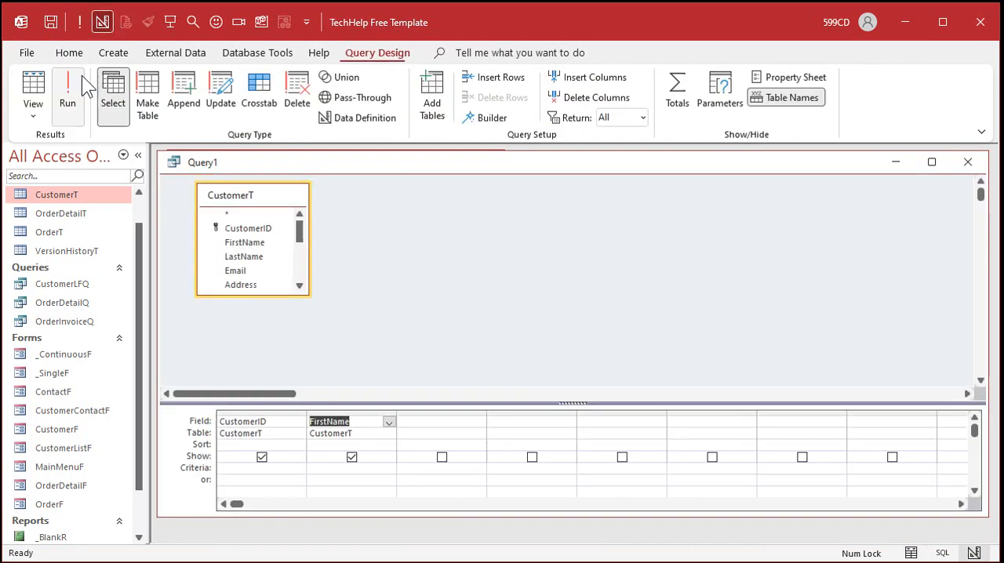
# - Add a calculated field "X: Rnd()" in the first empty column of the query
pyautogui.click(449, 421)
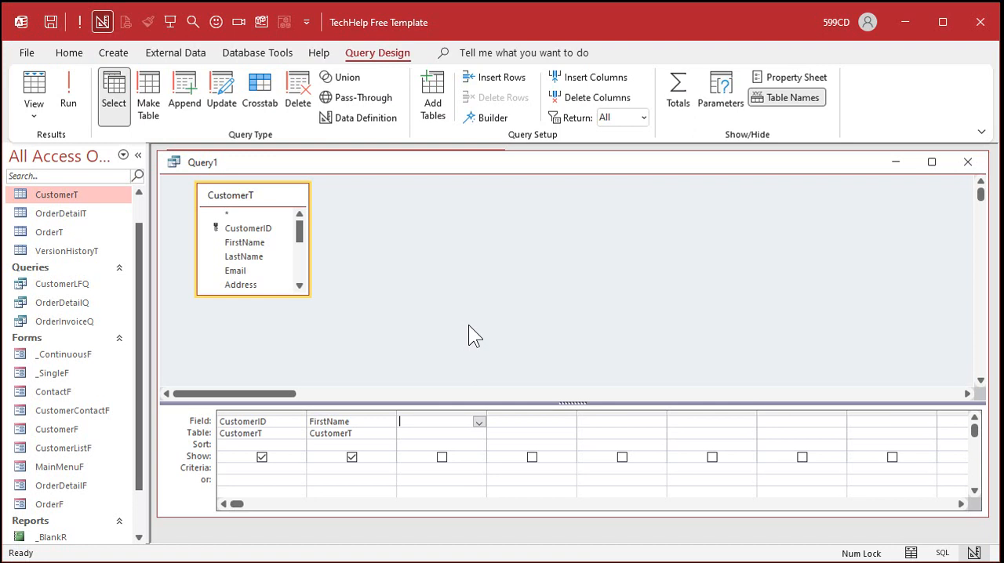
pyautogui.hotkey('shift', 'F2')
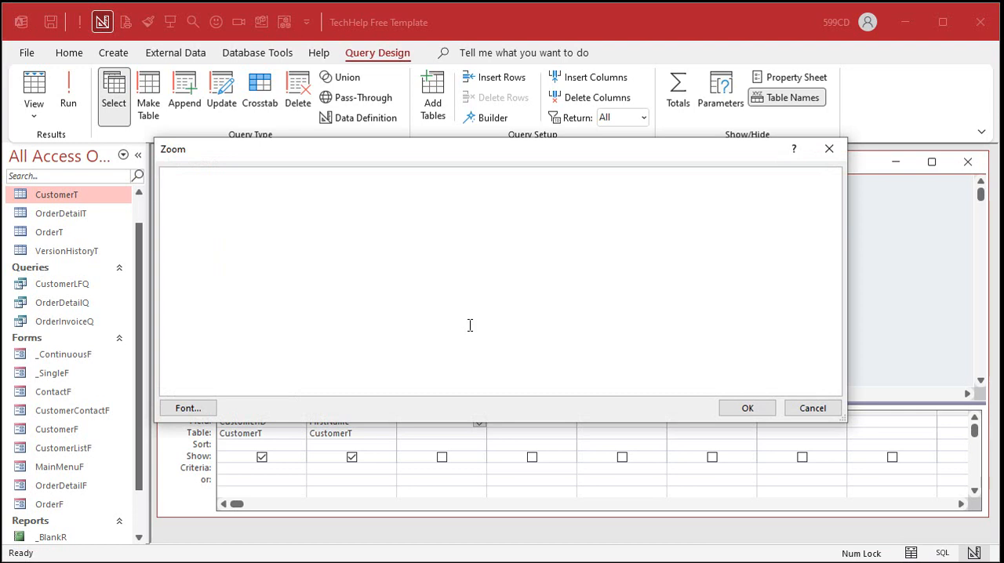
pyautogui.write('X: Rnd()')
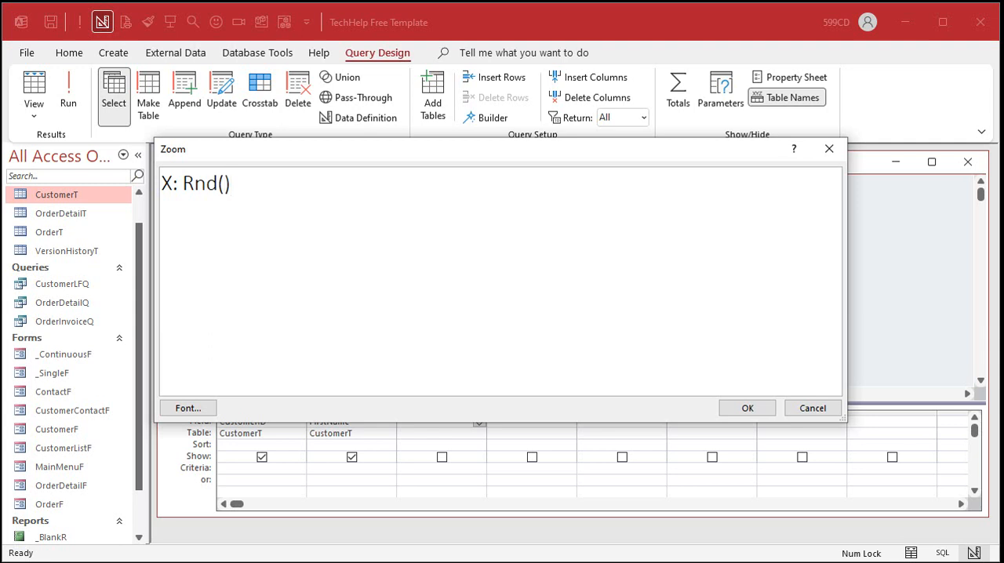
pyautogui.click(745, 408)
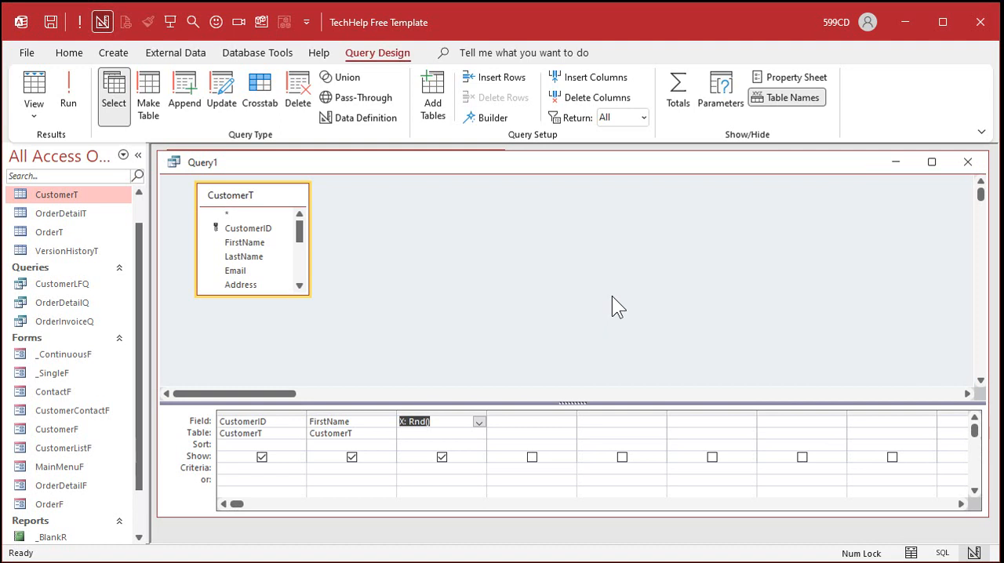
# - Save the query as RndQ and run it, widening column X in the datasheet to fit its numbers
pyautogui.hotkey('ctrl', 's')
pyautogui.write('RndQ')
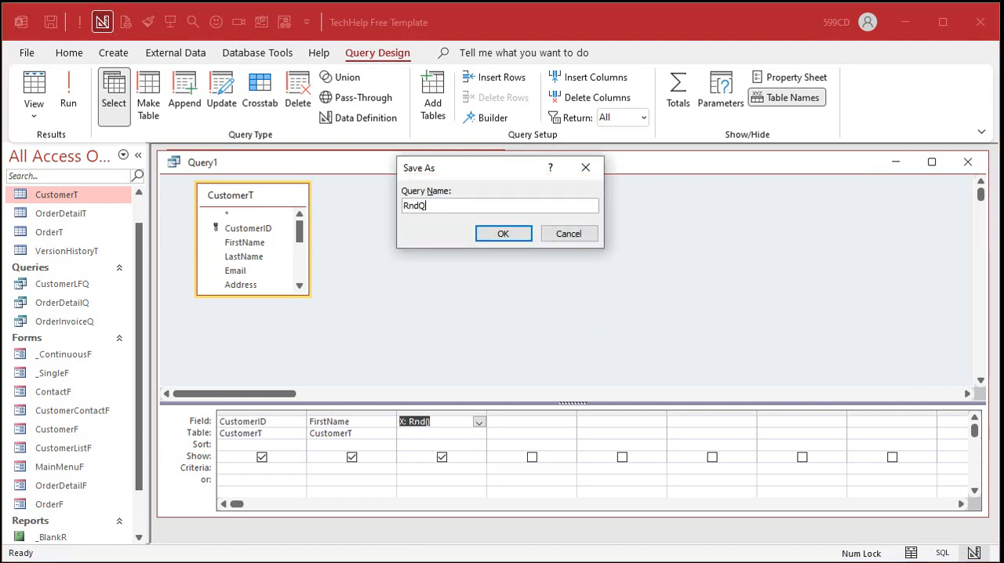
pyautogui.press('Return')
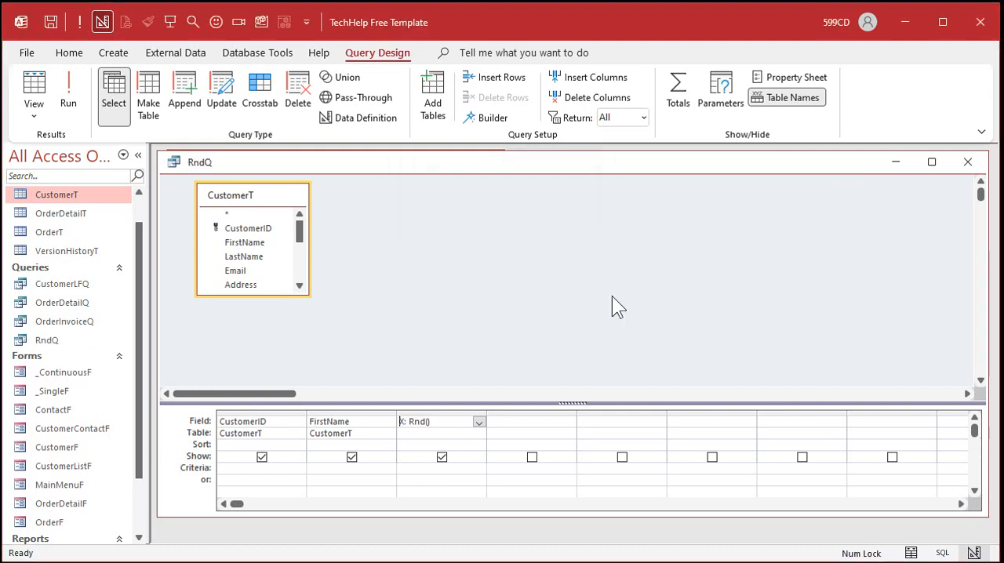
pyautogui.click(70, 93)
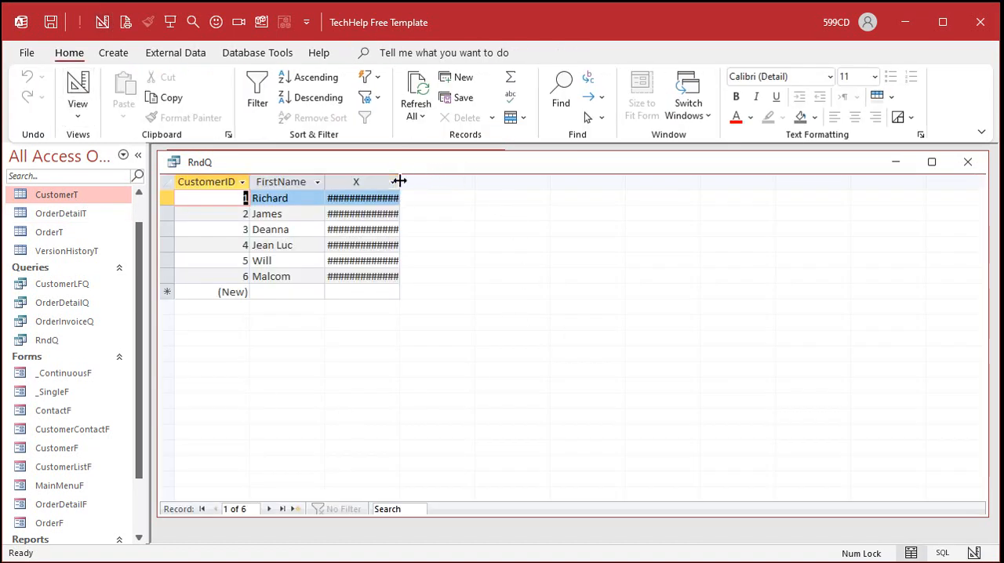
pyautogui.moveTo(400, 182); pyautogui.dragTo(516, 186)
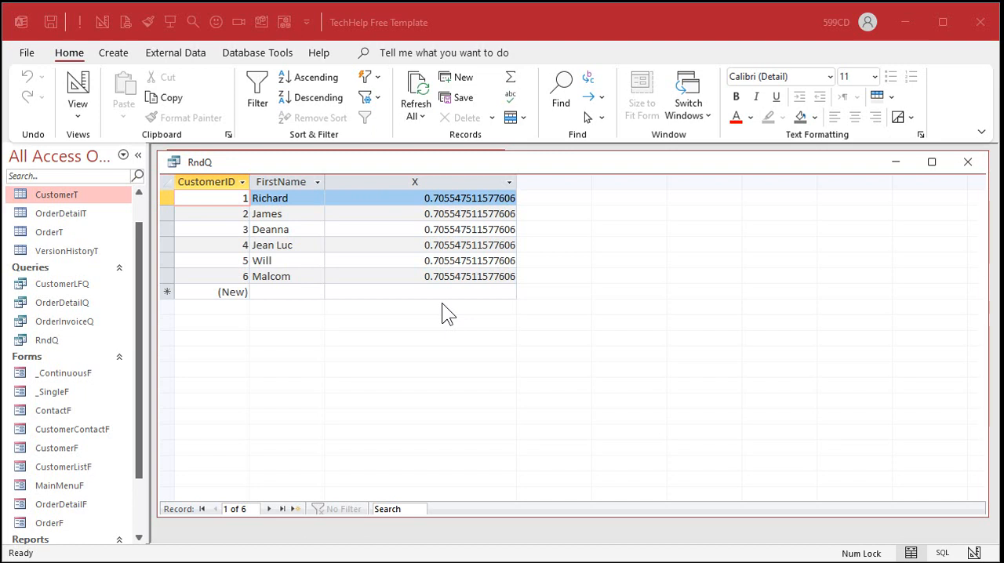
# - Change the expression of query field X to Now() and run the query
pyautogui.click(78, 82)
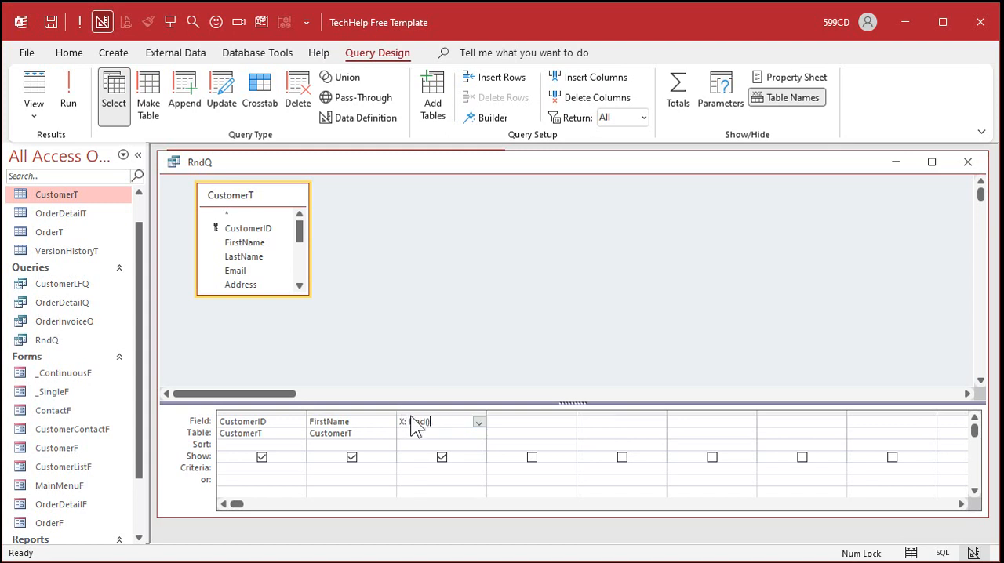
pyautogui.moveTo(409, 422); pyautogui.dragTo(437, 422)
pyautogui.write('Now()')
pyautogui.click(73, 85)
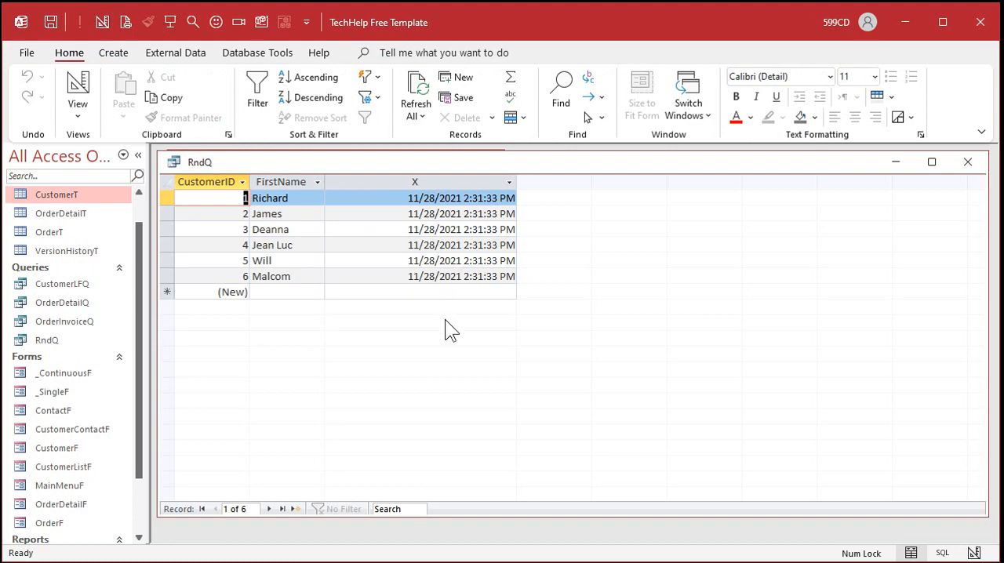
# - Restore the expression of query field X to Rnd() and run the query
pyautogui.click(79, 90)
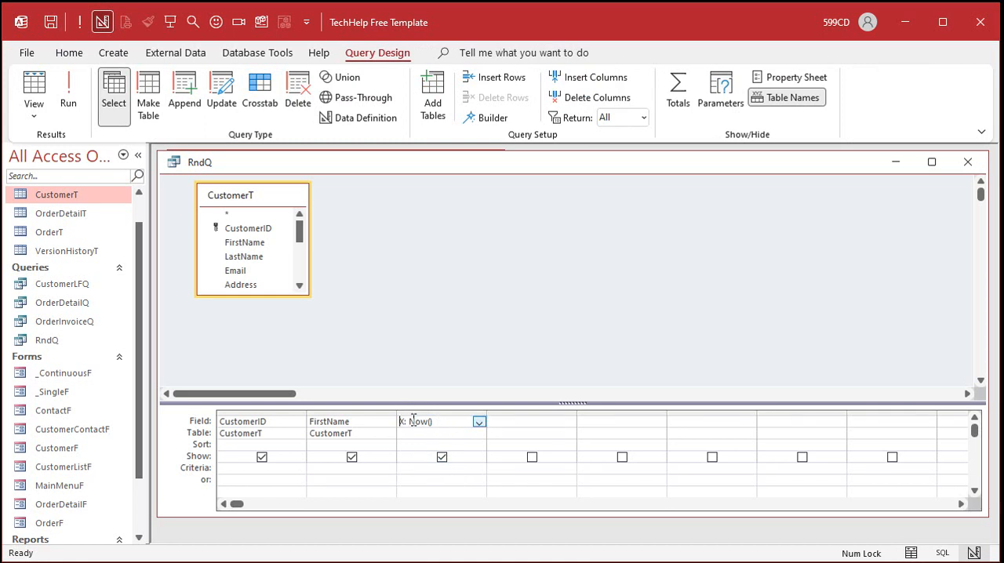
pyautogui.doubleClick(414, 421)
pyautogui.write('Rnd()')
pyautogui.press('Tab')
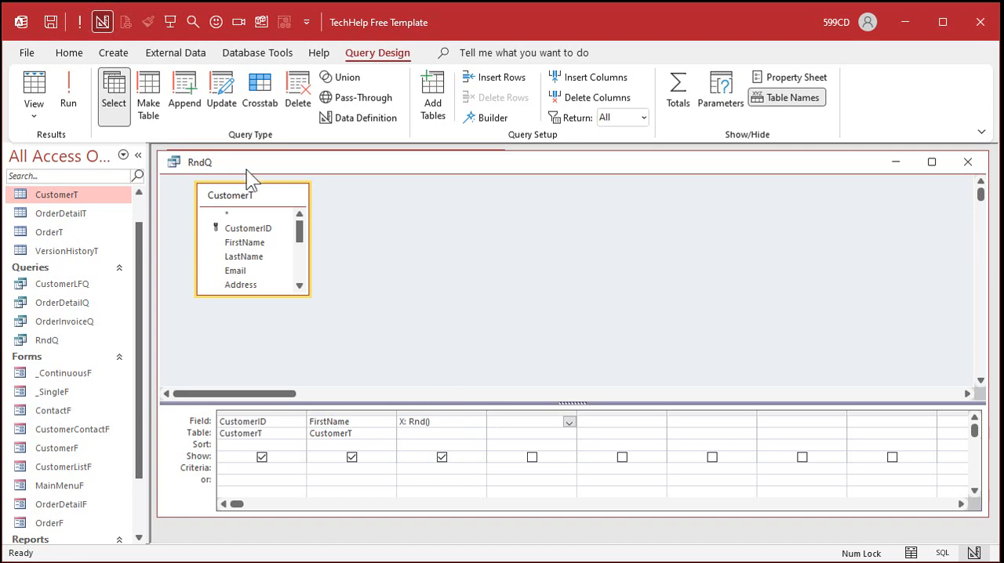
pyautogui.click(68, 98)
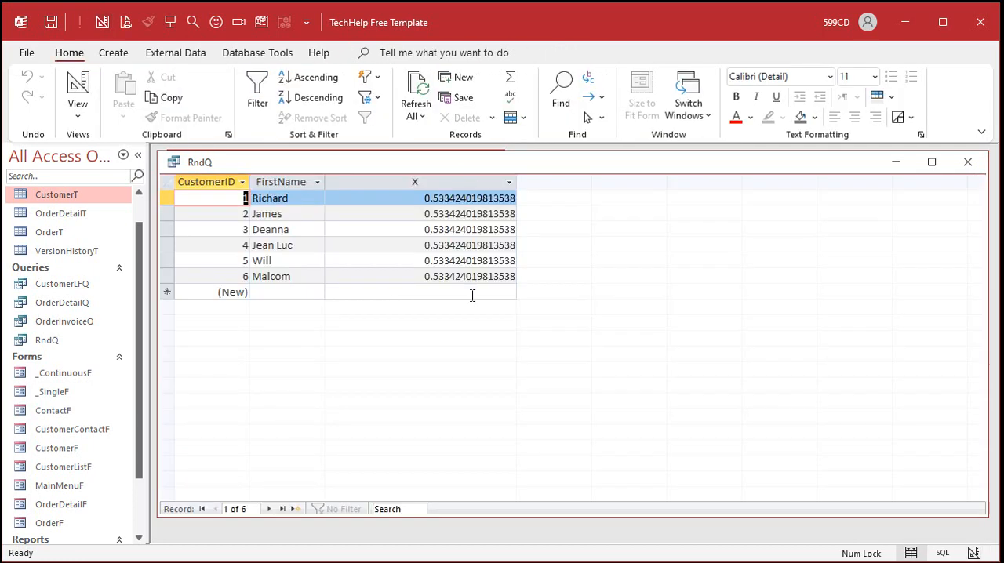
# - Rerun RndQ and compare the X values row by row across the customer records
pyautogui.click(72, 80)
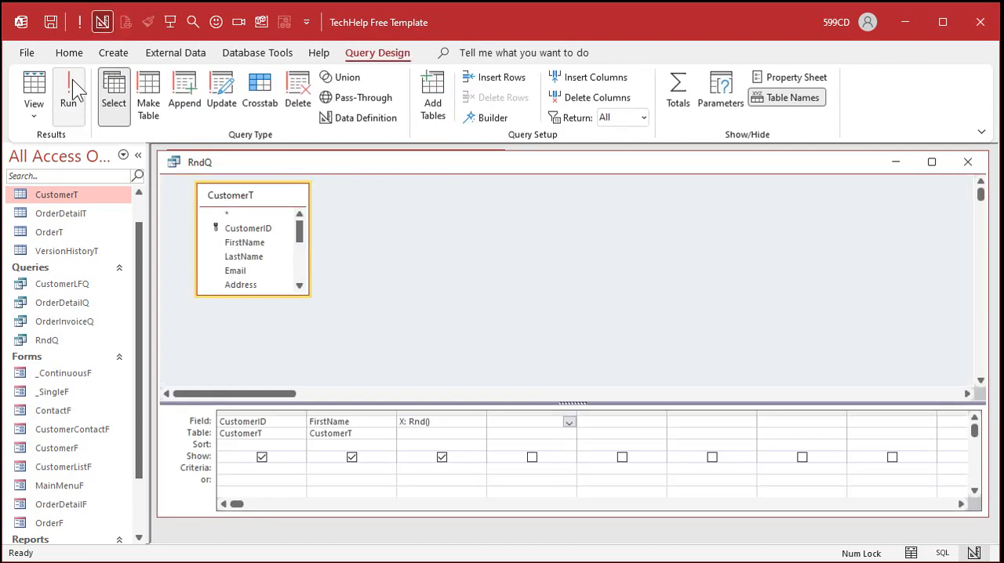
pyautogui.click(72, 82)
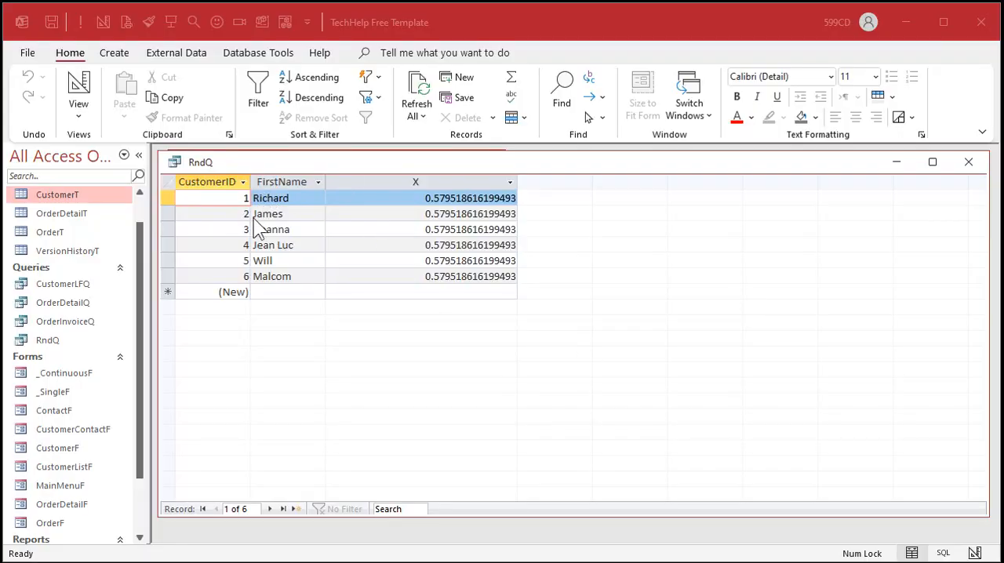
pyautogui.click(407, 218)
pyautogui.click(407, 220)
pyautogui.click(408, 232)
pyautogui.click(407, 246)
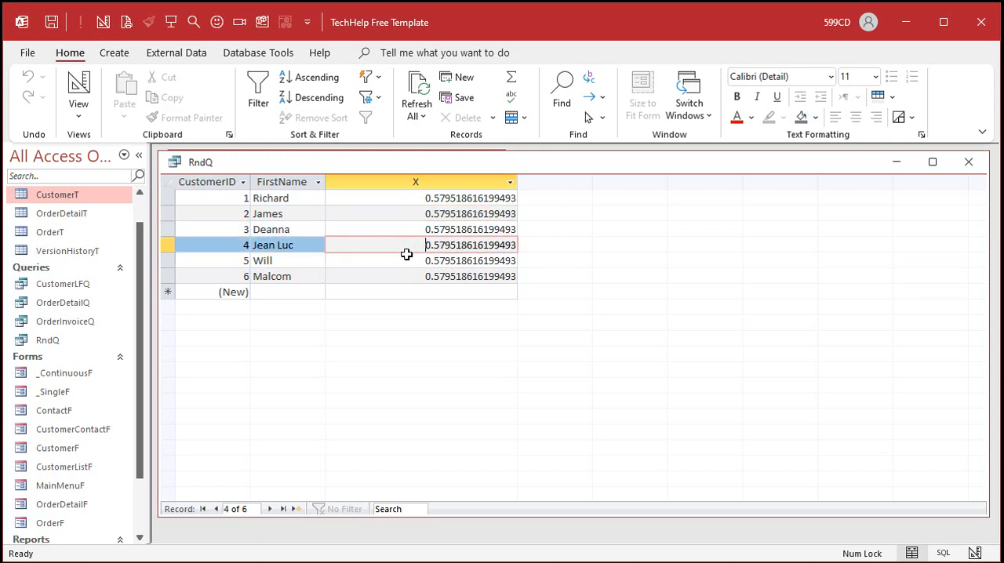
pyautogui.click(406, 261)
pyautogui.click(408, 278)
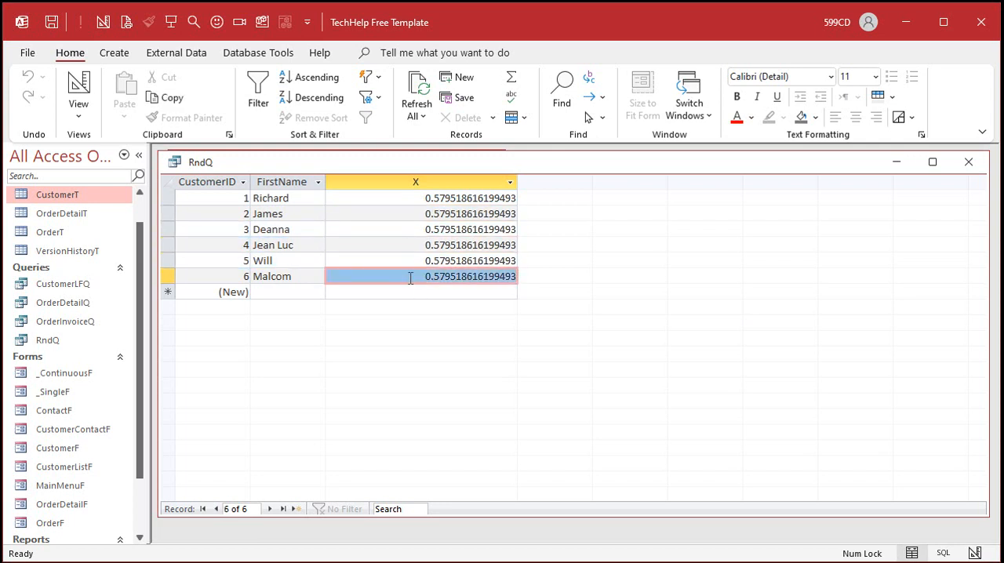
# - Change query field X in RndQ to Rnd(CustomerID) in design view and run the query
pyautogui.rightClick(566, 161)
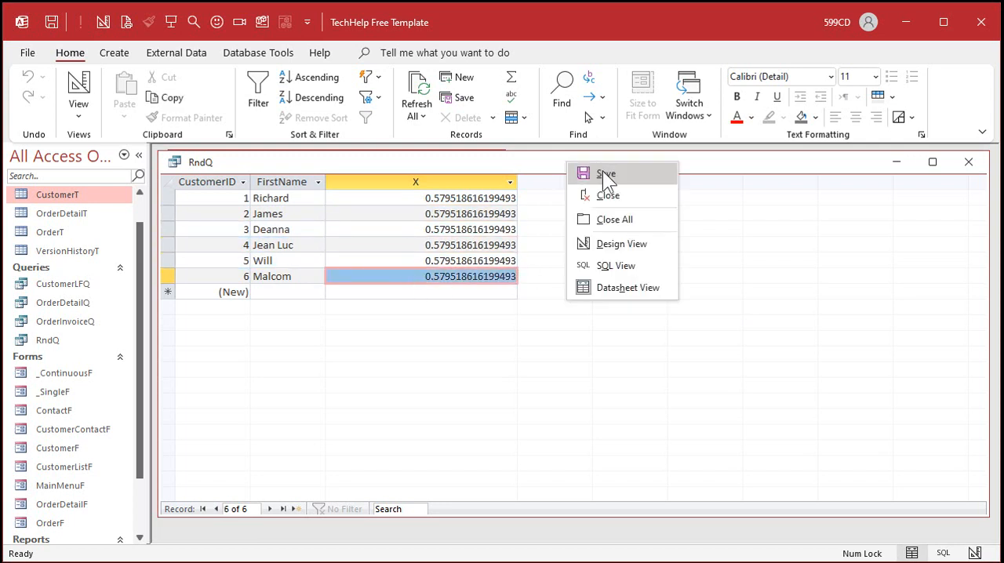
pyautogui.click(604, 243)
pyautogui.hotkey('shift', 'Tab')
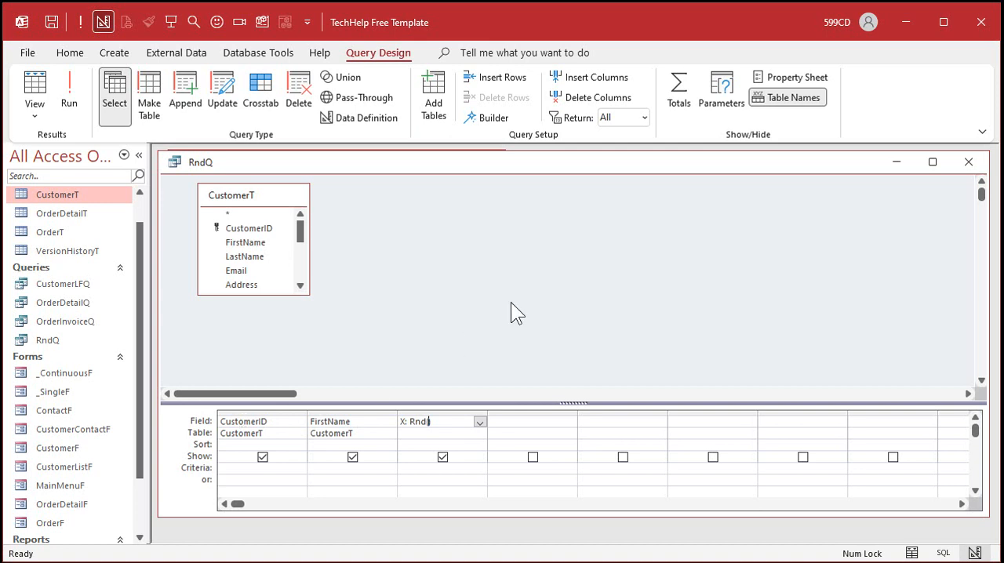
pyautogui.hotkey('shift', 'F2')
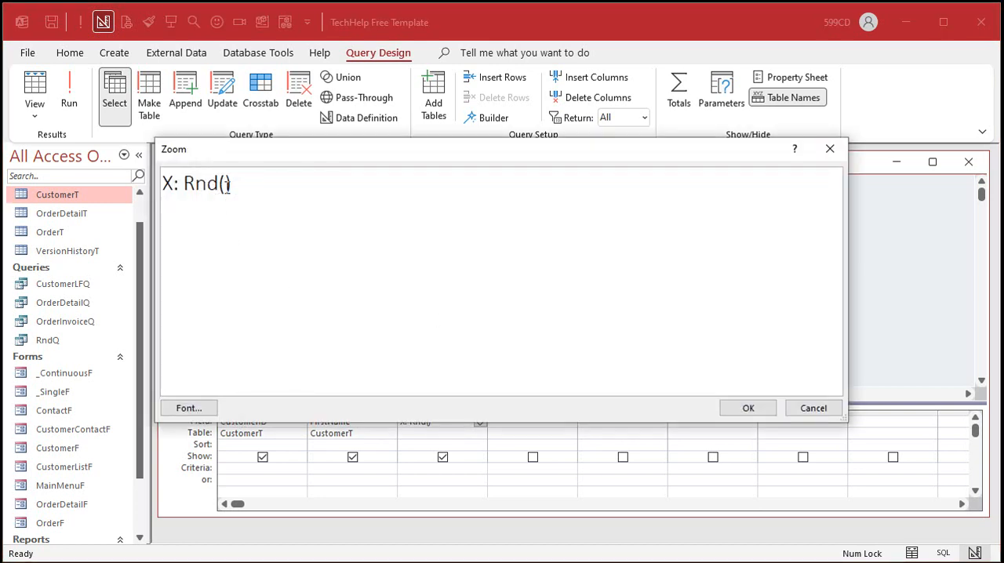
pyautogui.write('CustomerID')
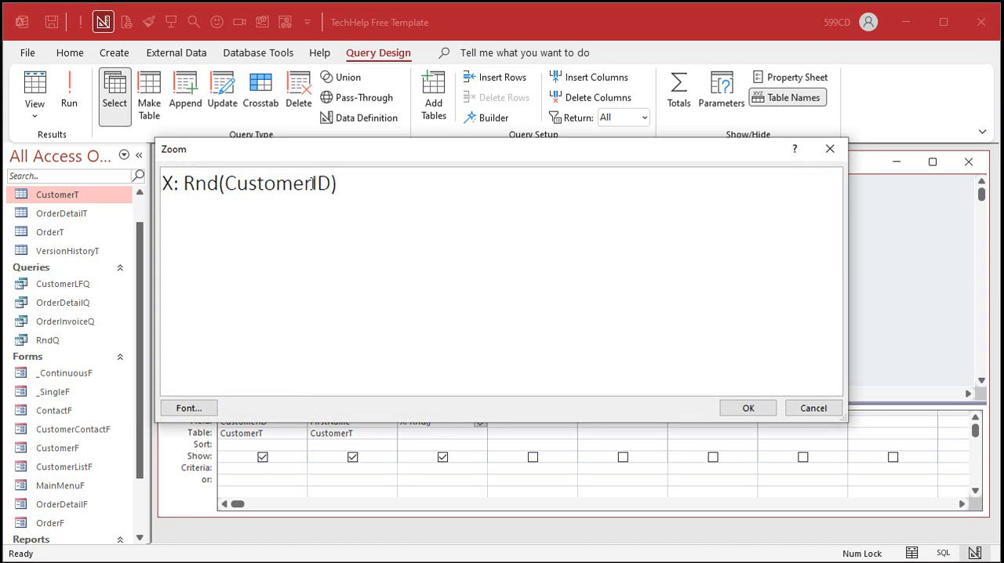
pyautogui.click(746, 407)
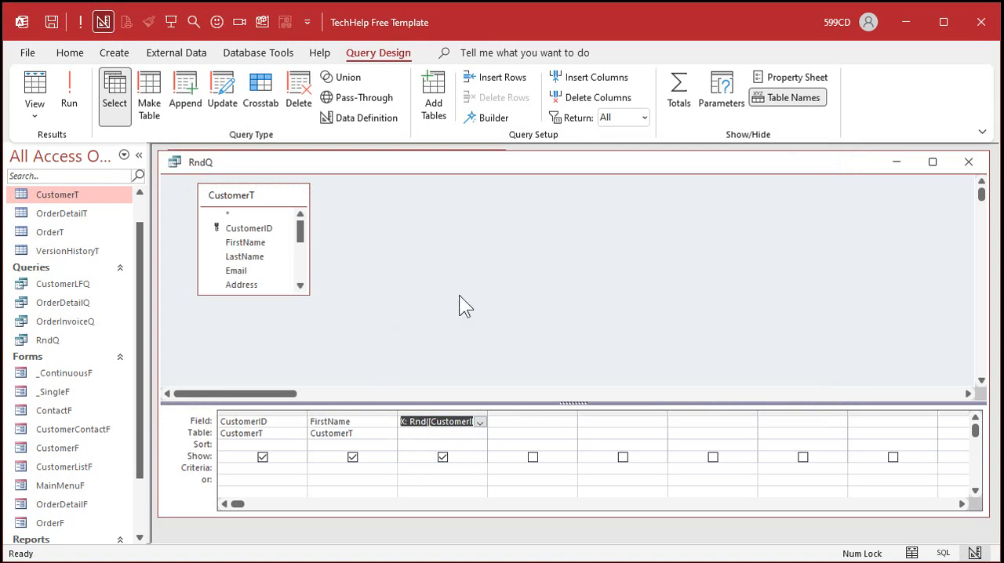
pyautogui.click(69, 93)
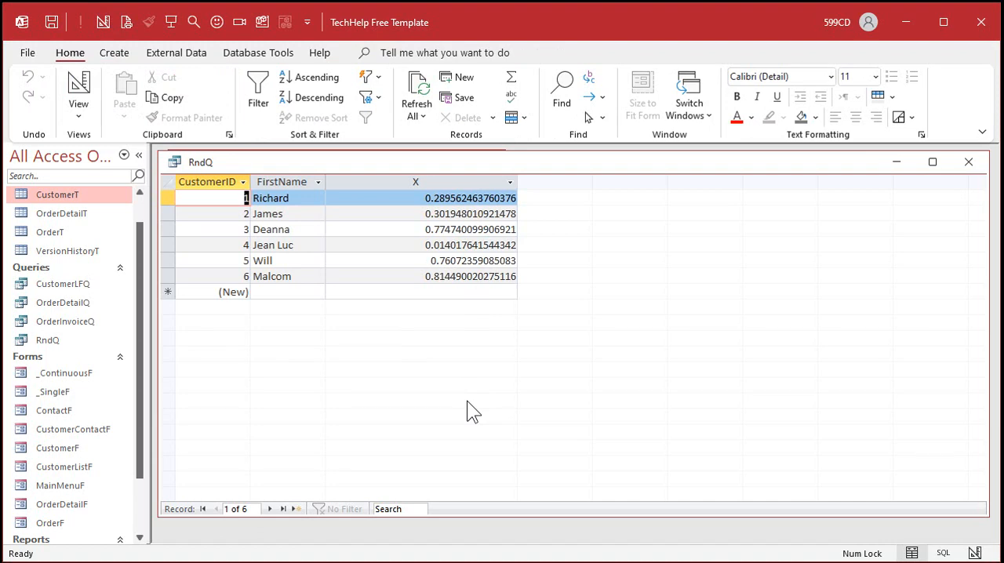
# - Rerun RndQ from design view to compare the X values between runs
pyautogui.click(69, 92)
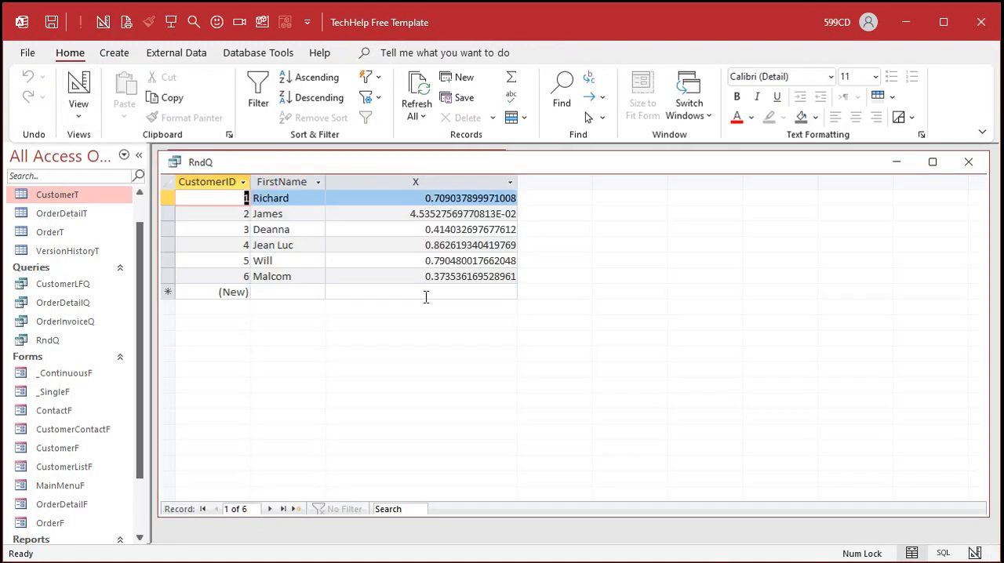
pyautogui.click(79, 91)
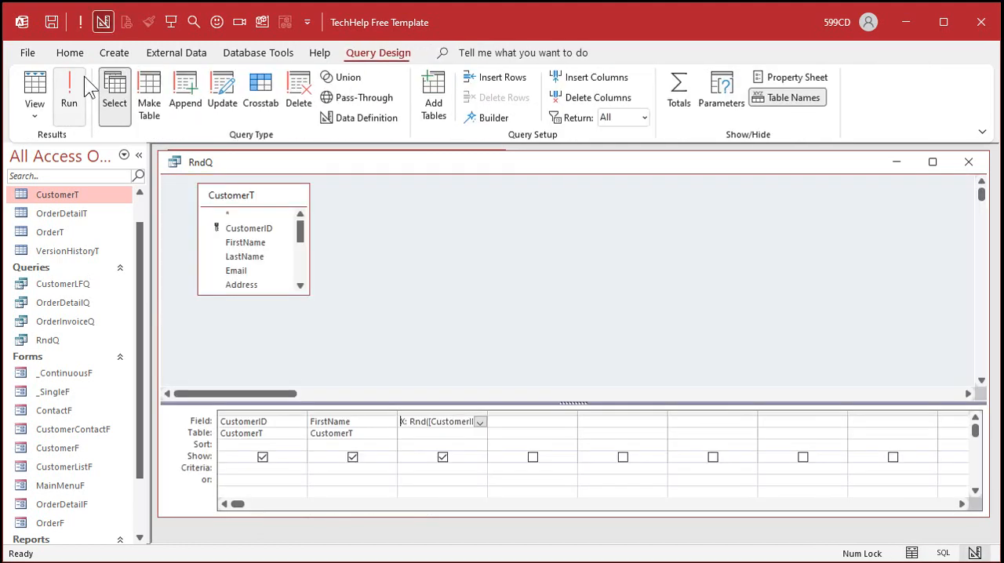
pyautogui.click(79, 92)
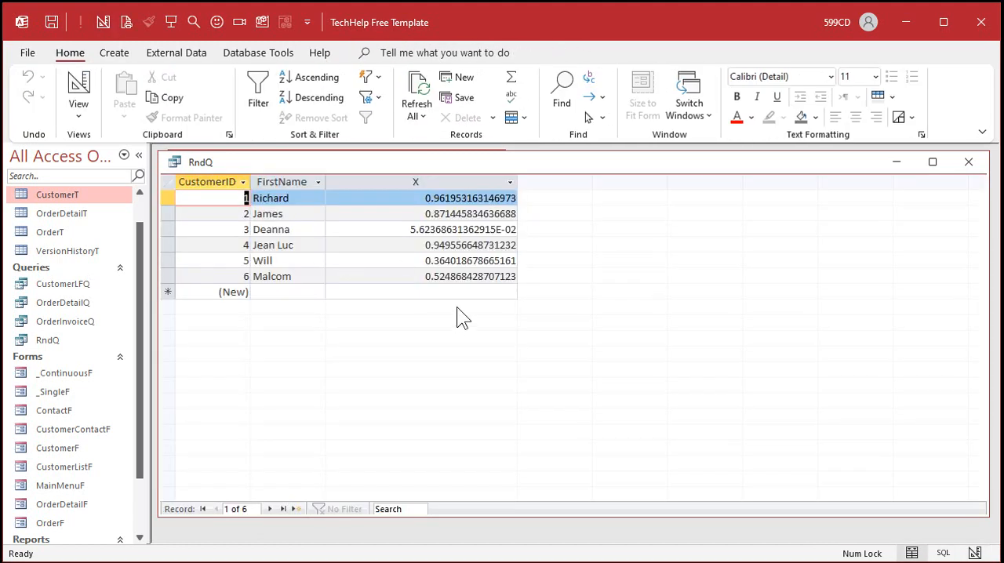
# - Select the FirstName cell of each RndQ record in turn, from CustomerID 1 to 6, to watch its X value
pyautogui.click(274, 198)
pyautogui.click(274, 213)
pyautogui.click(273, 229)
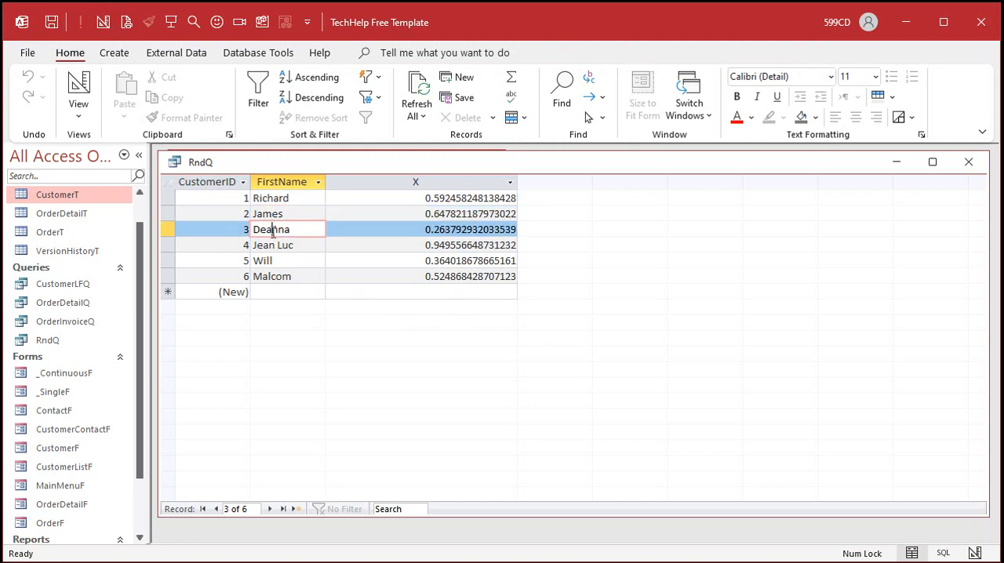
pyautogui.click(274, 245)
pyautogui.click(273, 260)
pyautogui.click(291, 276)
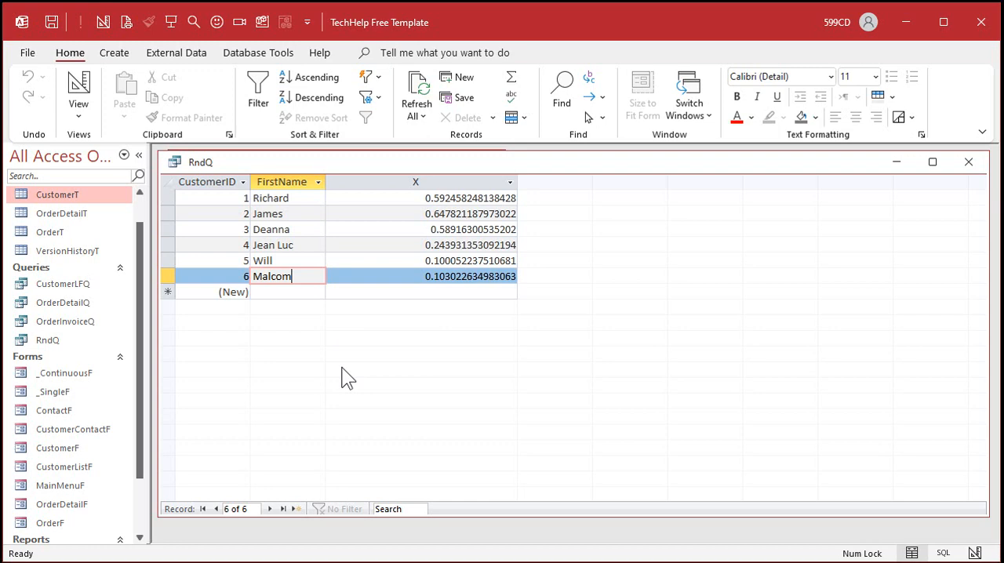
# - Close and reopen the random-records database twice, opening RndQ each time to compare the X values between sessions
pyautogui.click(980, 22)
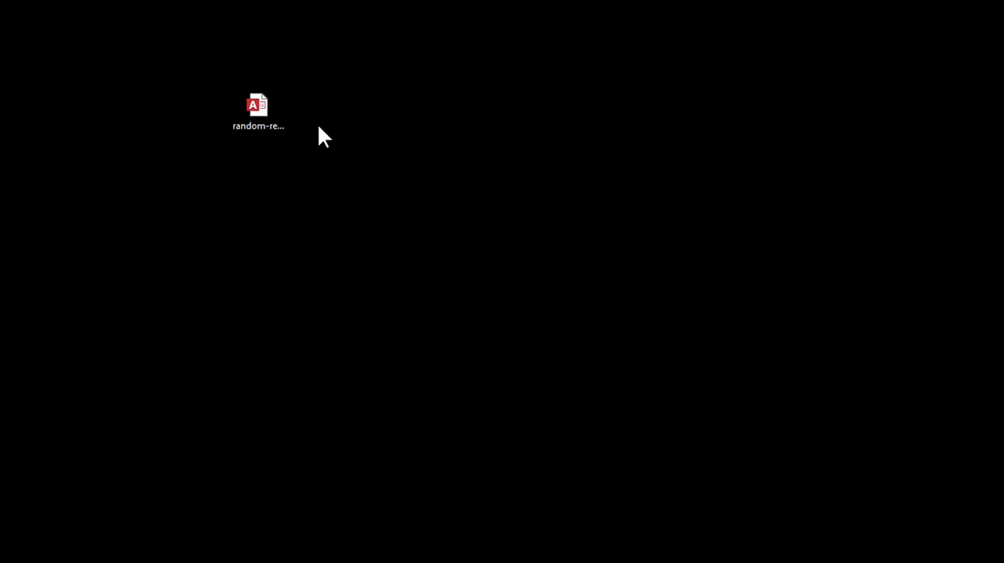
pyautogui.doubleClick(262, 108)
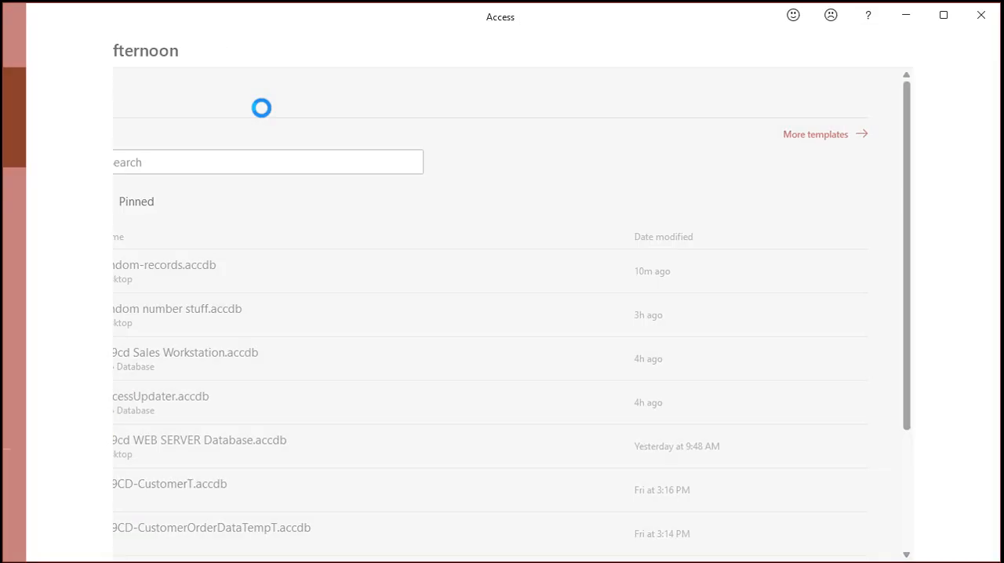
pyautogui.click(70, 374)
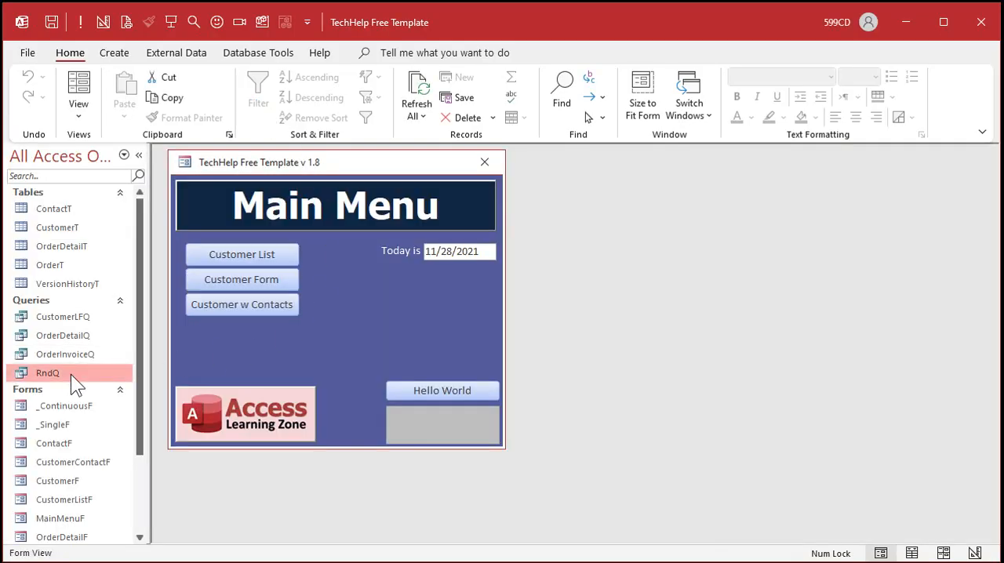
pyautogui.doubleClick(71, 374)
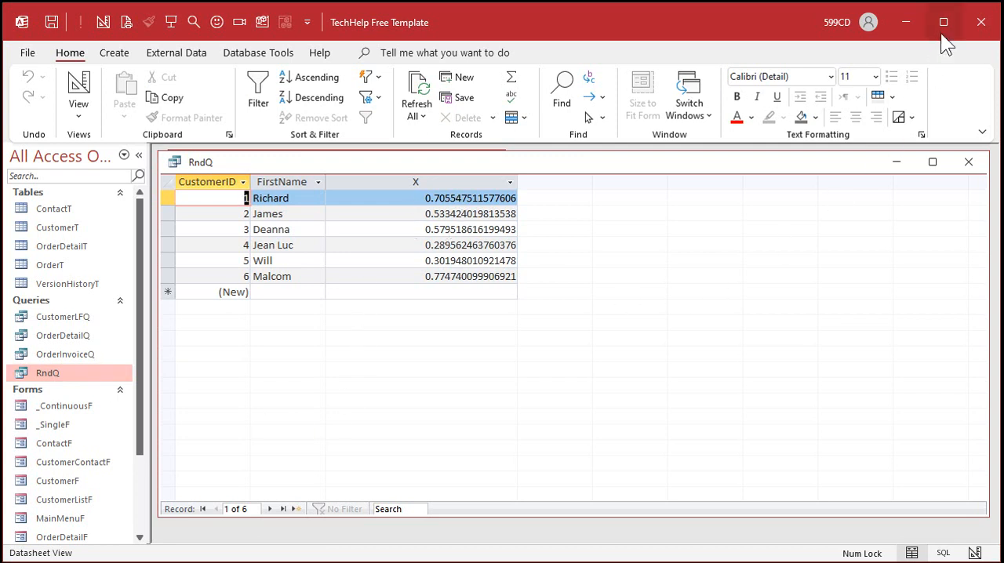
pyautogui.click(979, 22)
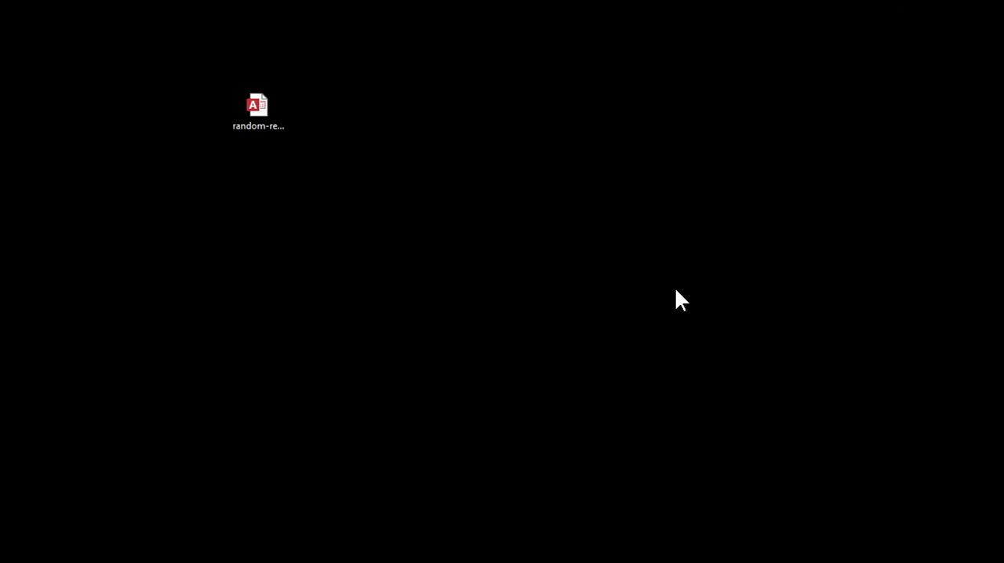
pyautogui.doubleClick(267, 111)
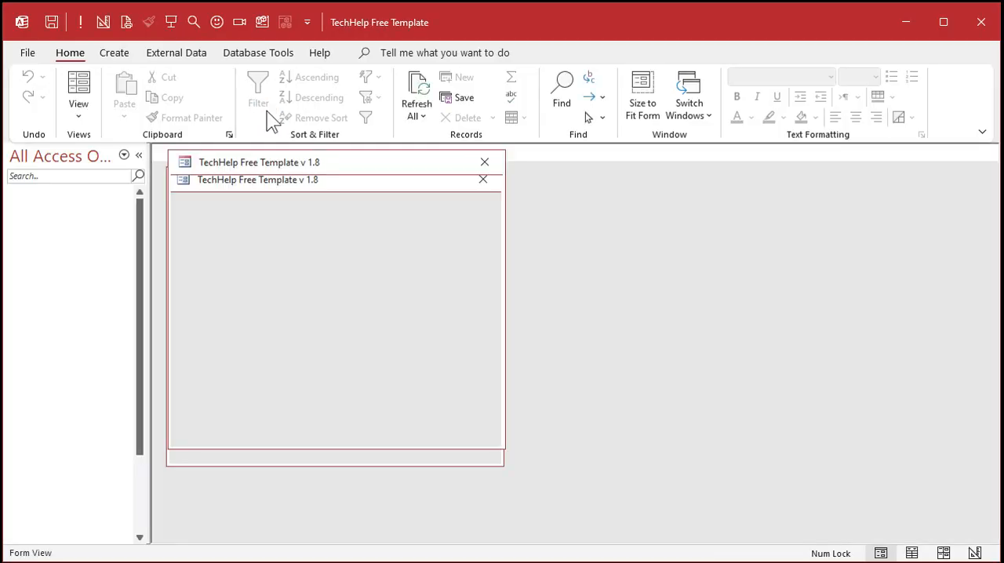
pyautogui.doubleClick(78, 368)
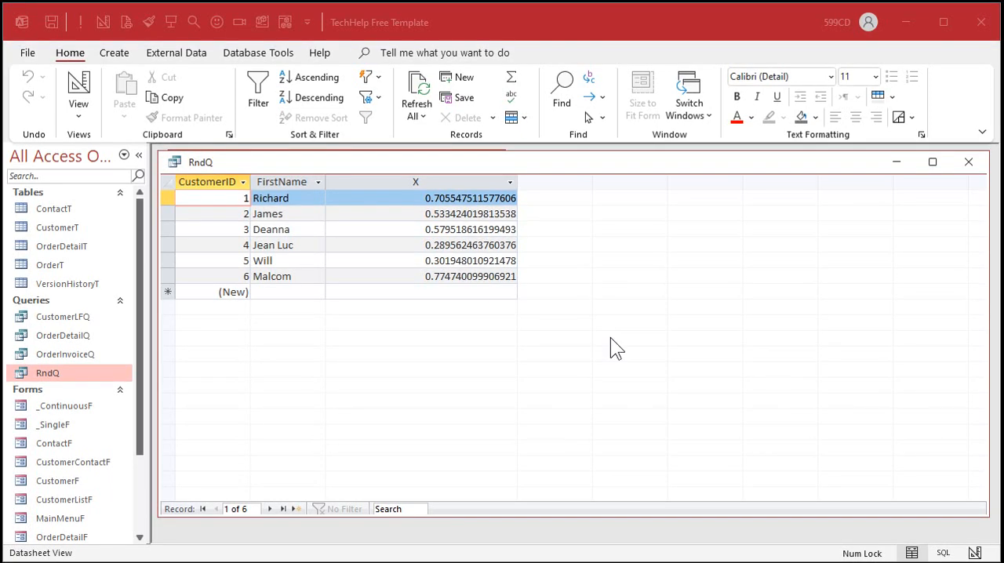
# - Switch RndQ to design view and widen the X column in the query grid to make room for a longer expression
pyautogui.click(77, 82)
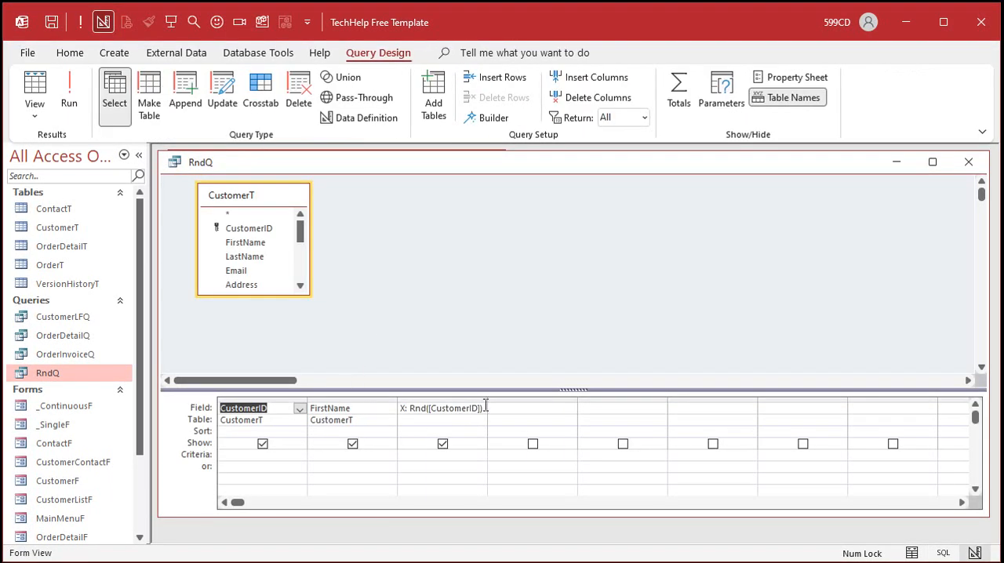
pyautogui.moveTo(487, 399); pyautogui.dragTo(583, 400)
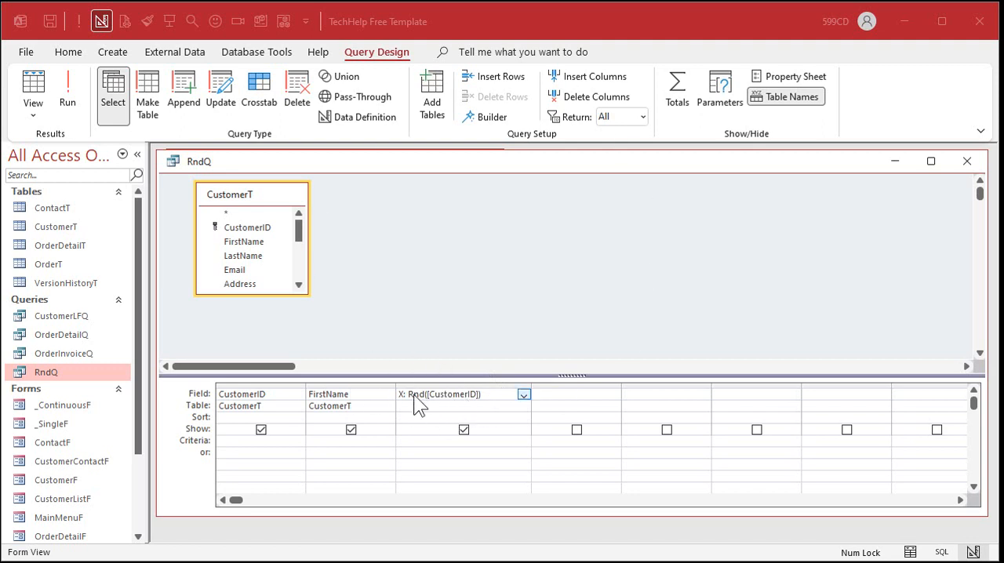
pyautogui.doubleClick(451, 395)
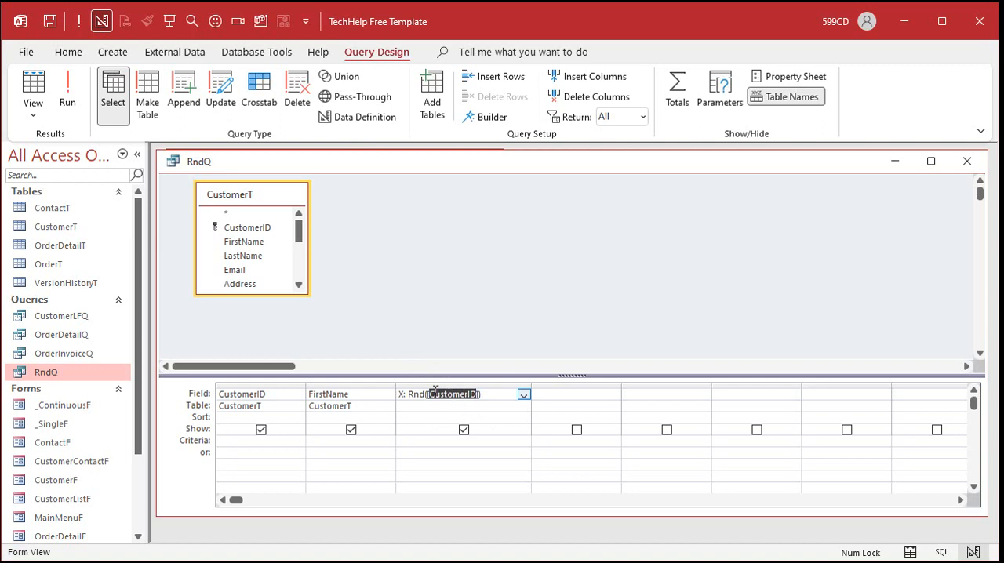
pyautogui.click(478, 395)
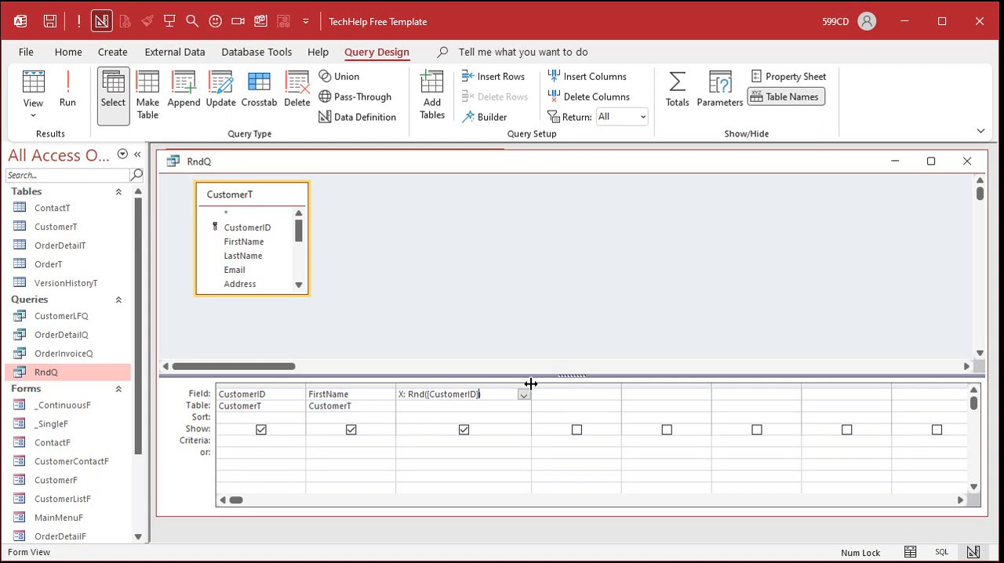
pyautogui.moveTo(531, 388); pyautogui.dragTo(634, 388)
# - Extend the expression of query field X to Rnd([CustomerID]*Timer()*-1) in the Zoom editor
pyautogui.click(495, 395)
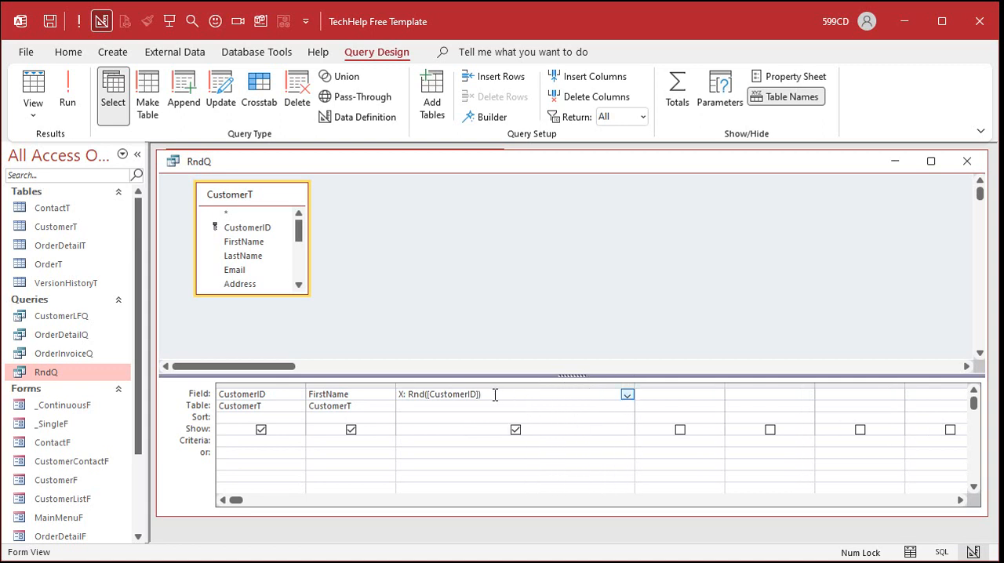
pyautogui.hotkey('shift', 'F2')
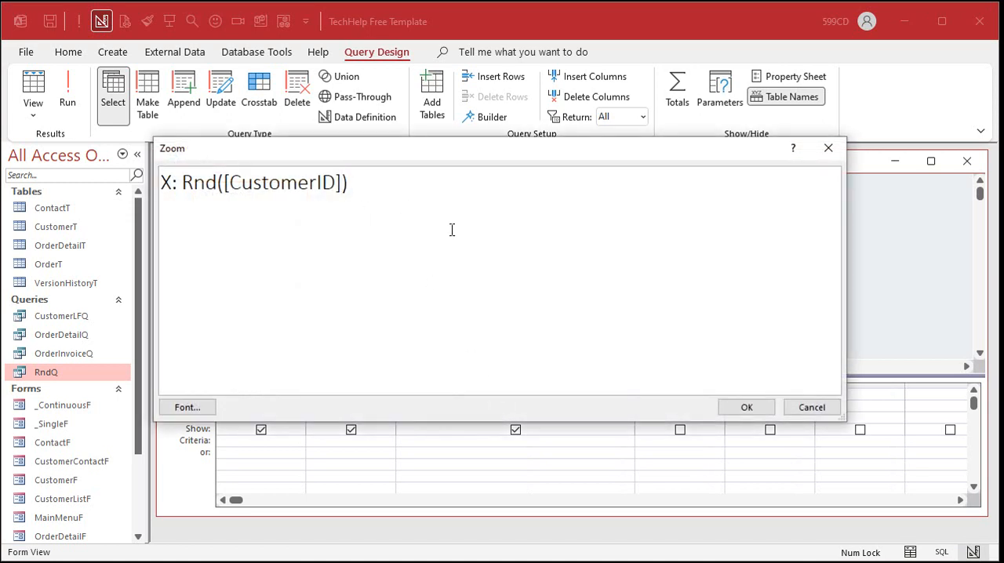
pyautogui.write('*Timer()')
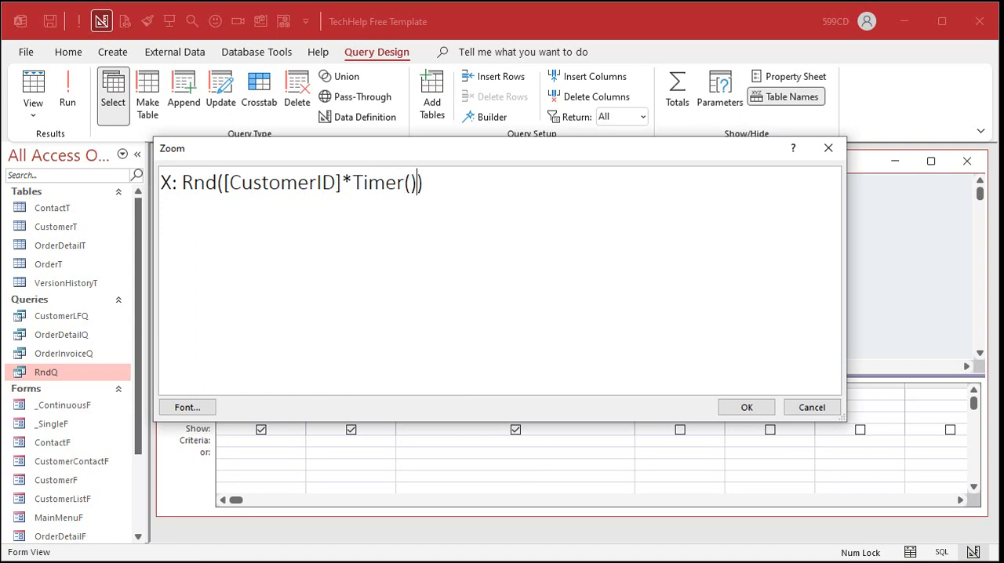
pyautogui.write('*-1')
pyautogui.hotkey('shift', 'Left')
pyautogui.hotkey('shift', 'Left')
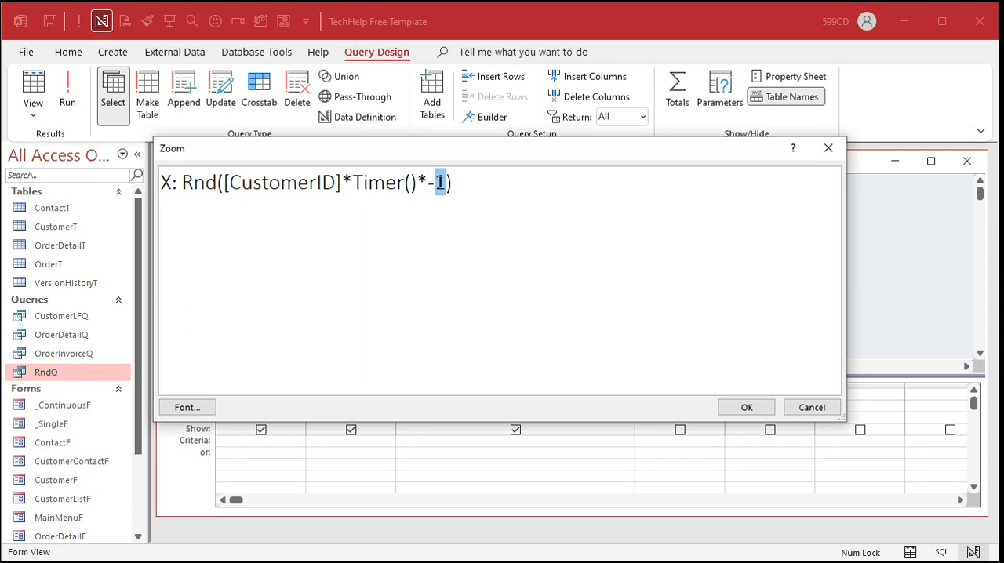
# - Accept the X expression, save RndQ, and restart the random-records database to view the query's X values
pyautogui.click(746, 407)
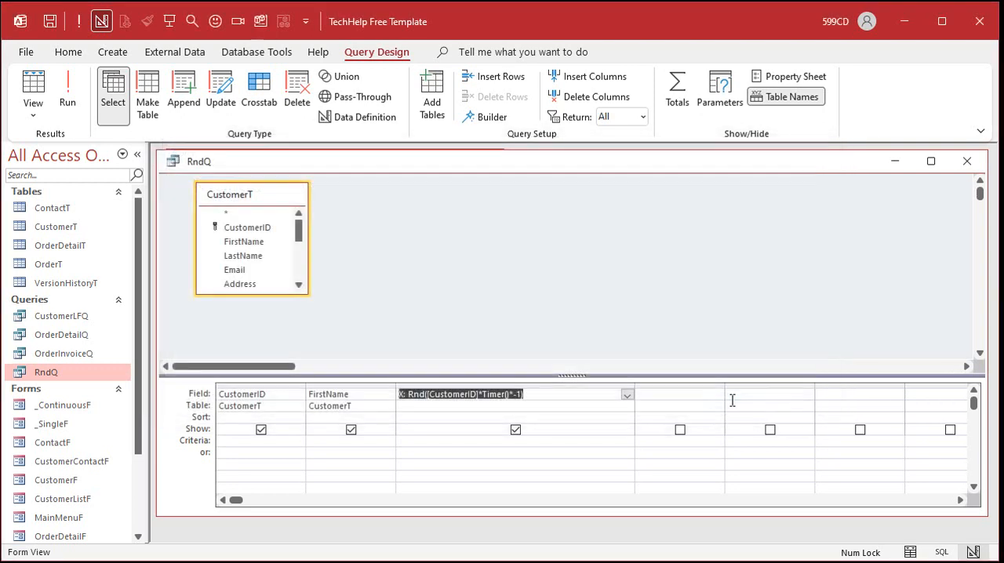
pyautogui.click(489, 266)
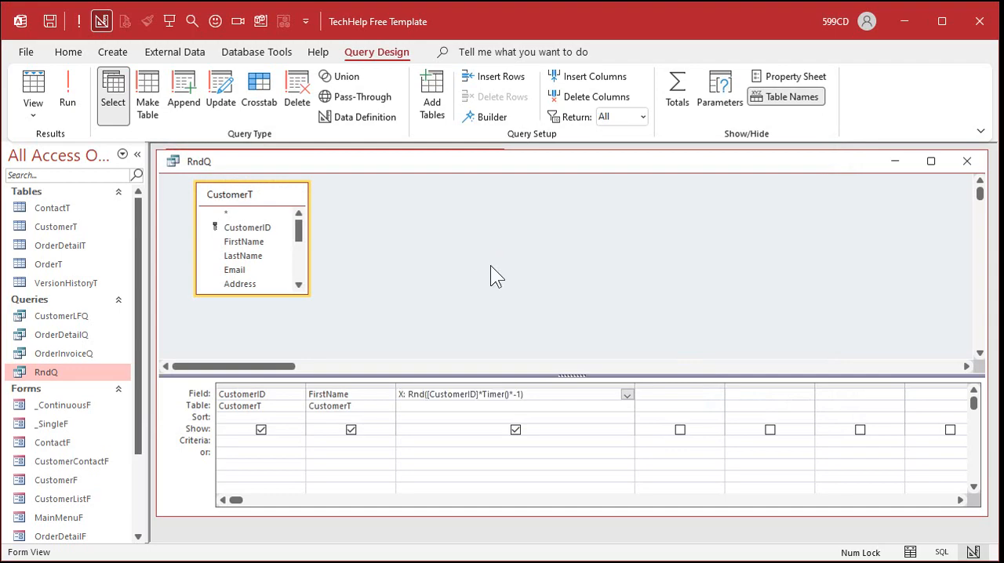
pyautogui.click(980, 21)
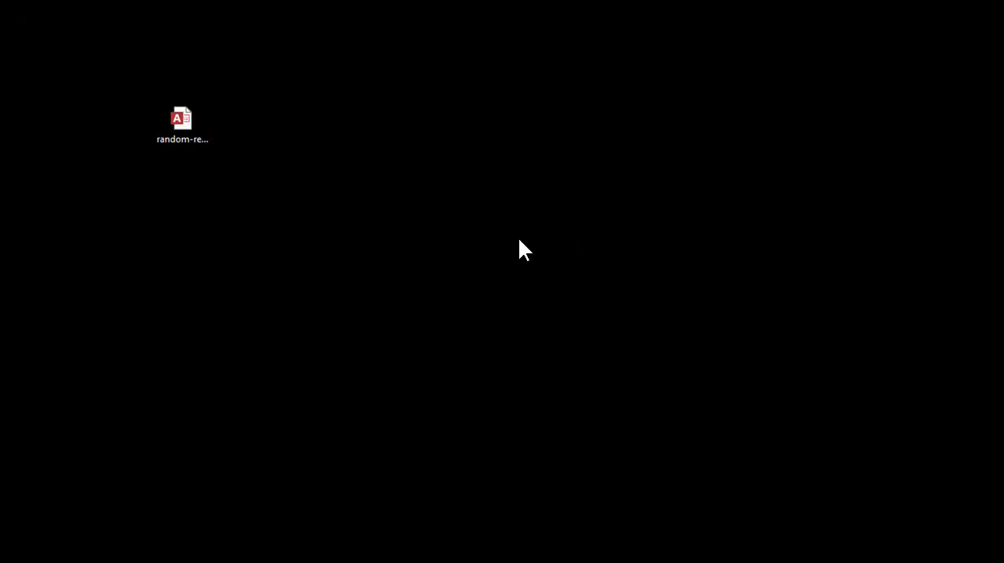
pyautogui.doubleClick(190, 119)
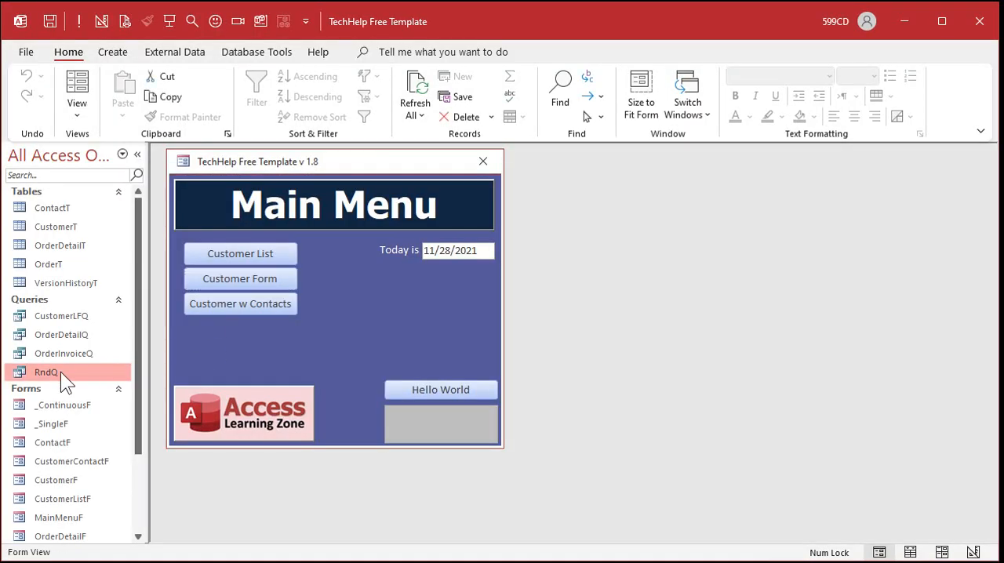
pyautogui.doubleClick(61, 371)
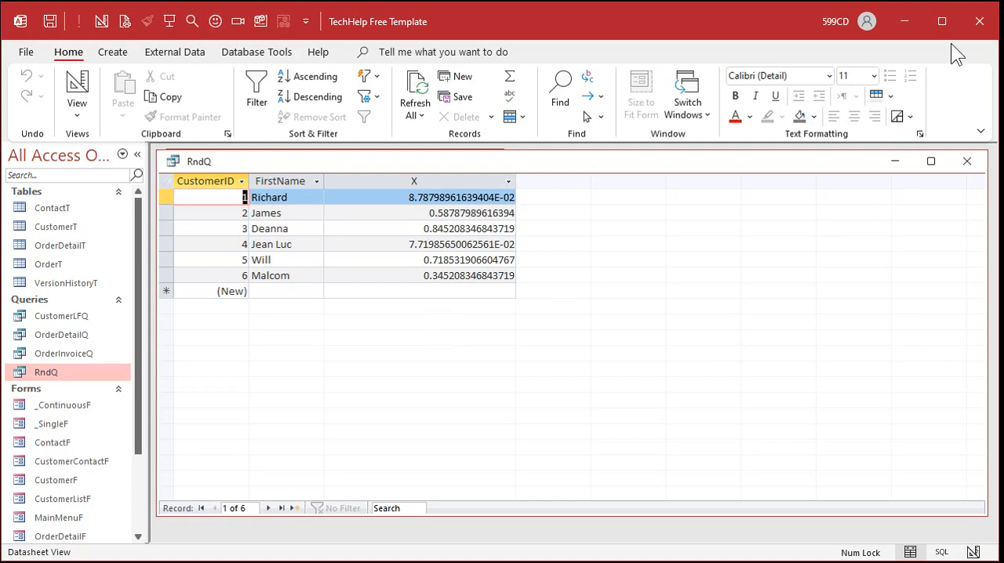
# - Close and reopen the random-records database once more and open RndQ to compare its X values with the previous session
pyautogui.click(980, 21)
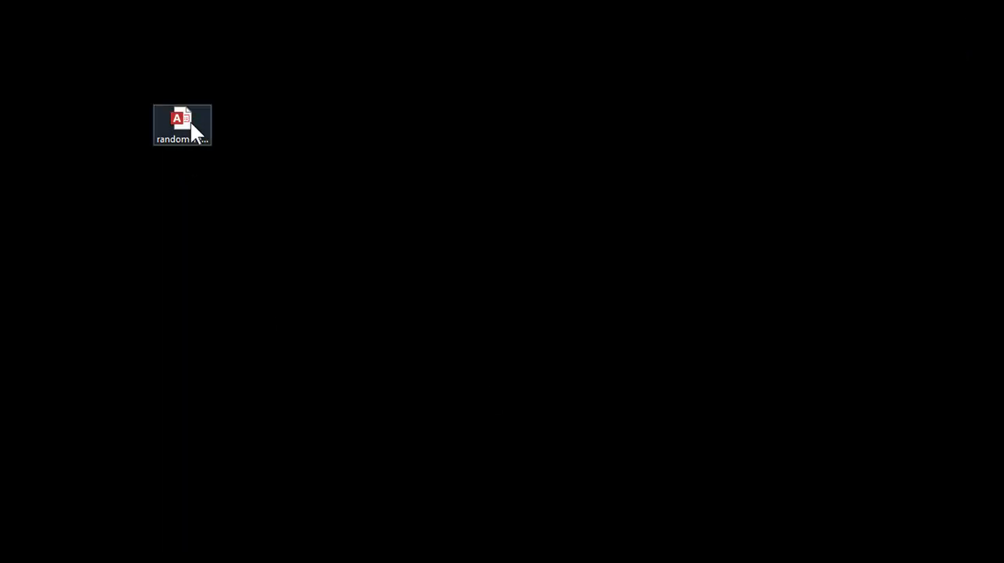
pyautogui.doubleClick(191, 116)
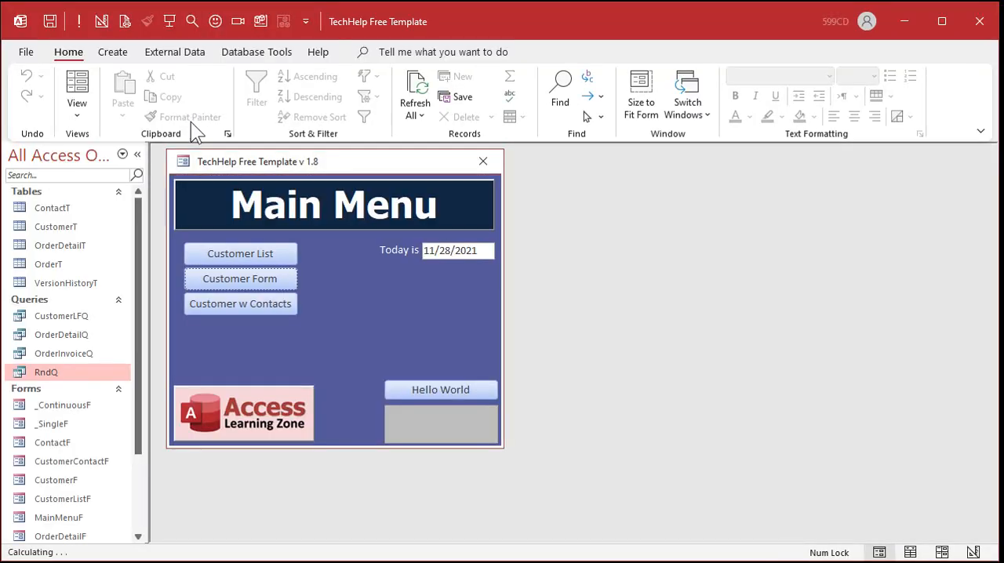
pyautogui.doubleClick(81, 371)
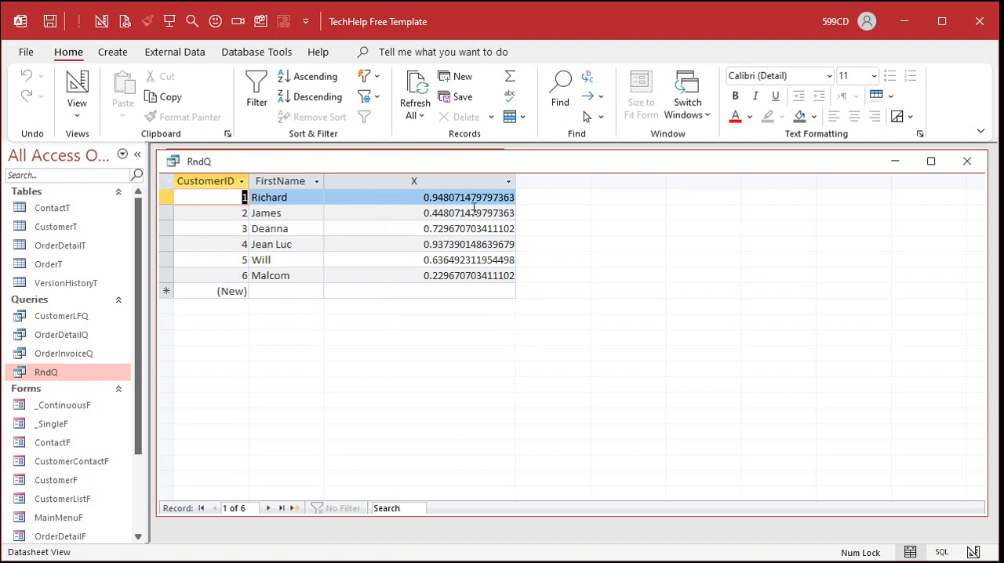
# - In RndQ's design view, fit the X column to its expression and sort it in Ascending order
pyautogui.rightClick(578, 165)
pyautogui.click(624, 233)
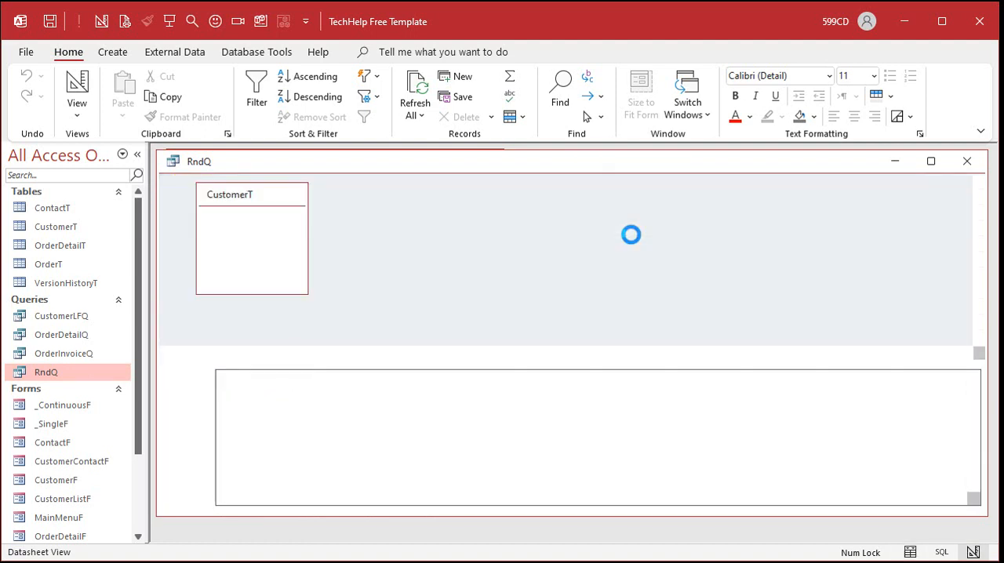
pyautogui.doubleClick(488, 372)
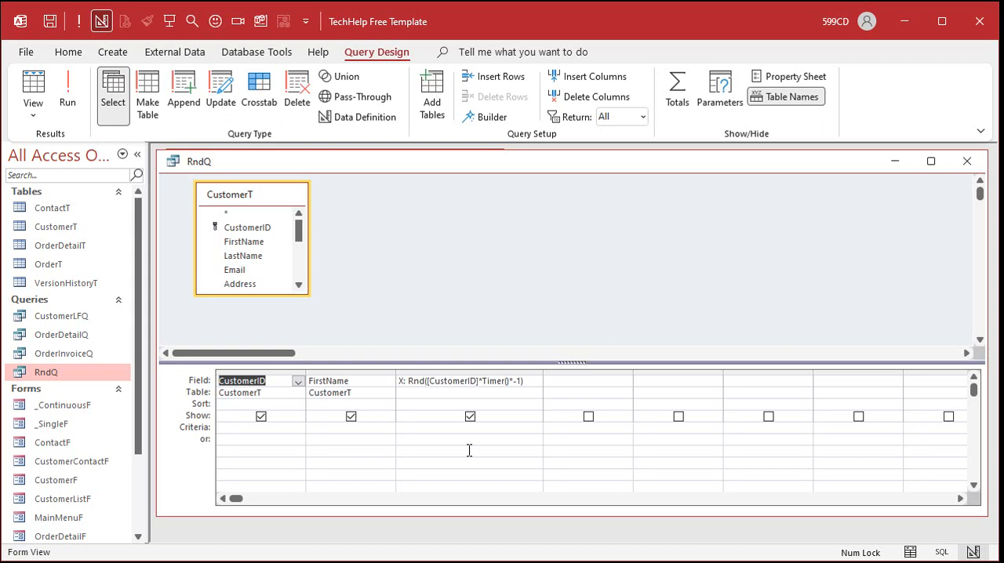
pyautogui.click(499, 247)
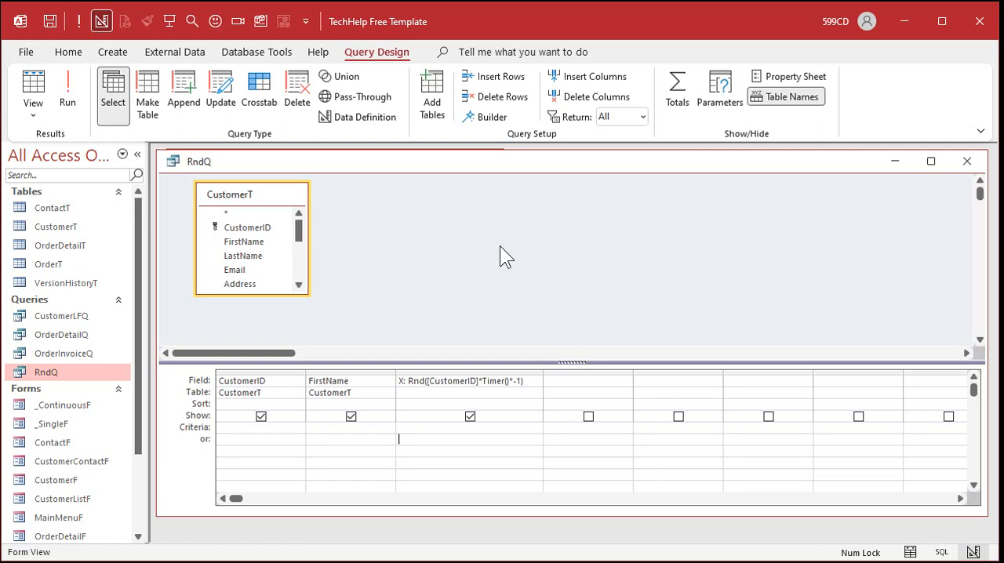
pyautogui.click(535, 405)
pyautogui.click(535, 405)
pyautogui.click(522, 417)
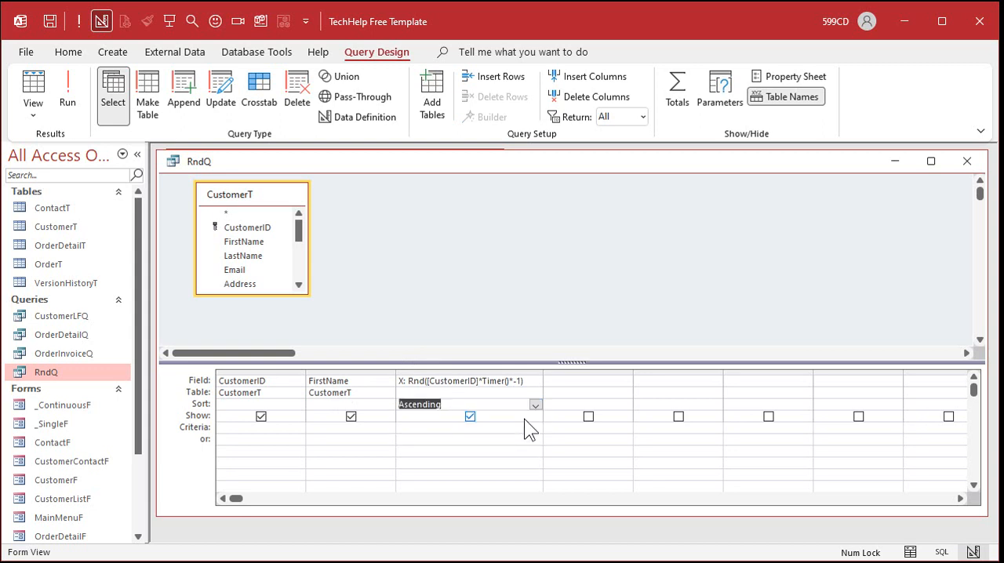
# - Run RndQ repeatedly from design view to compare the random order of the customers
pyautogui.click(67, 82)
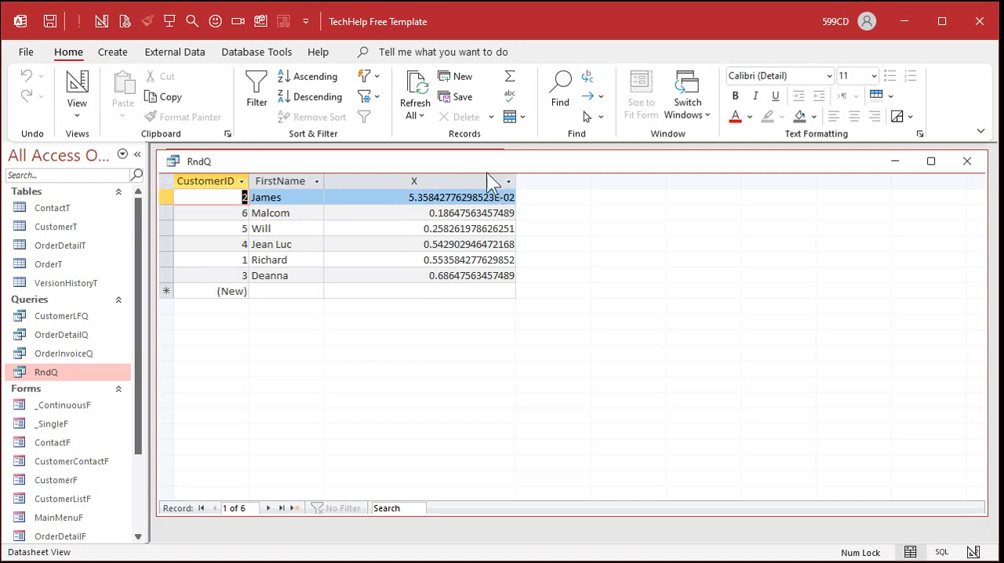
pyautogui.click(68, 79)
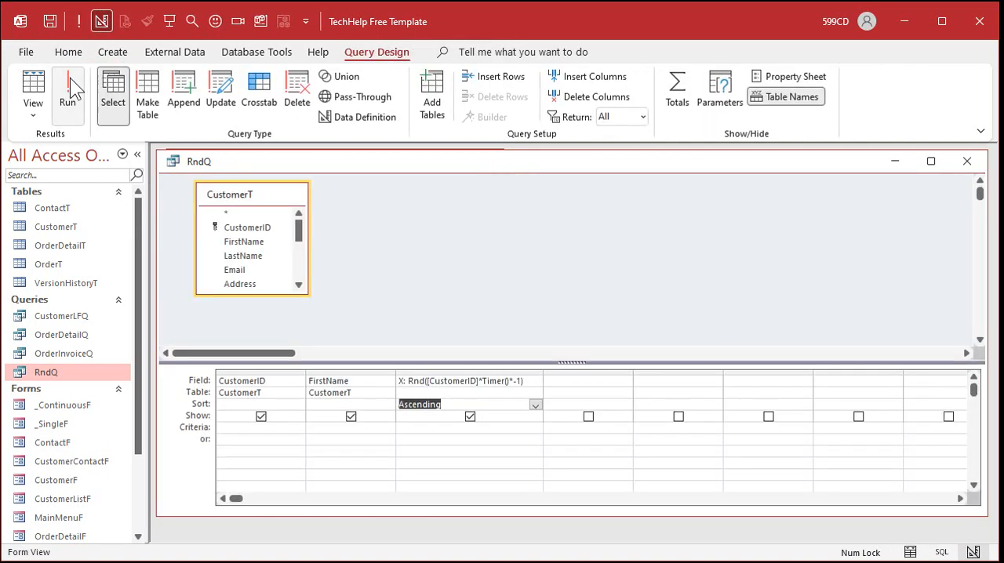
pyautogui.click(69, 88)
pyautogui.click(76, 92)
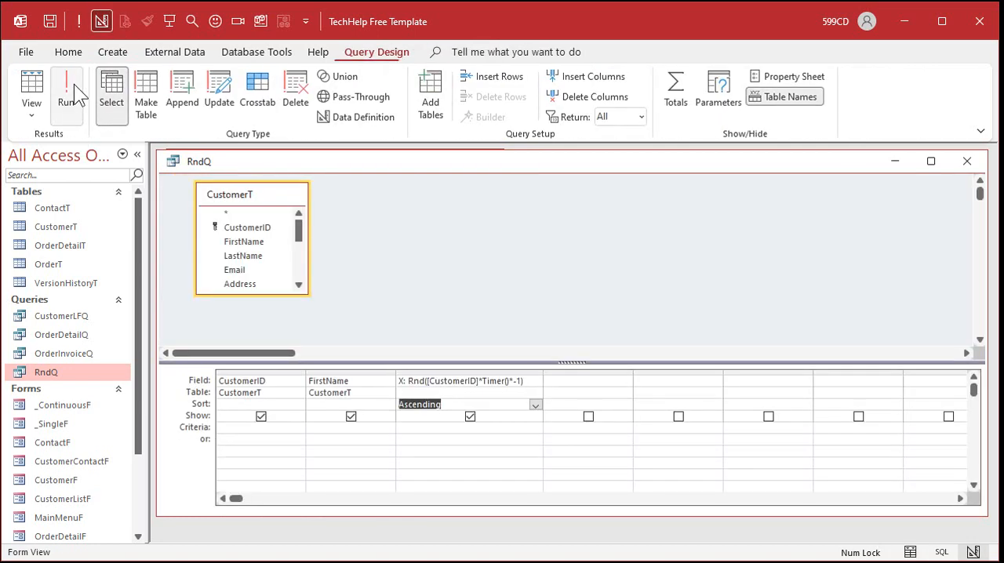
pyautogui.click(80, 85)
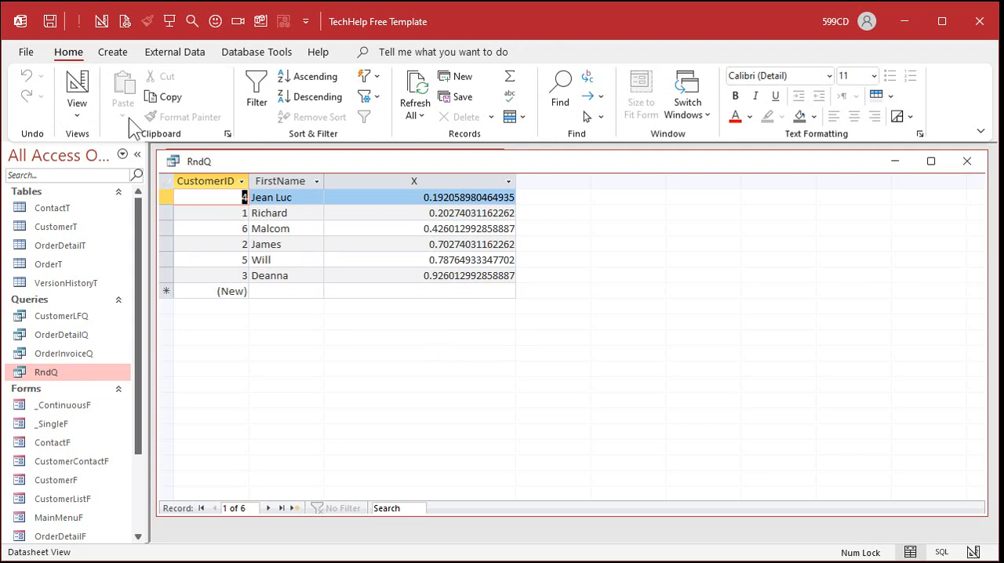
# - In RndQ's design view, enclose the Rnd call of field X in parentheses and multiply it by 1000 in the Zoom editor
pyautogui.click(76, 93)
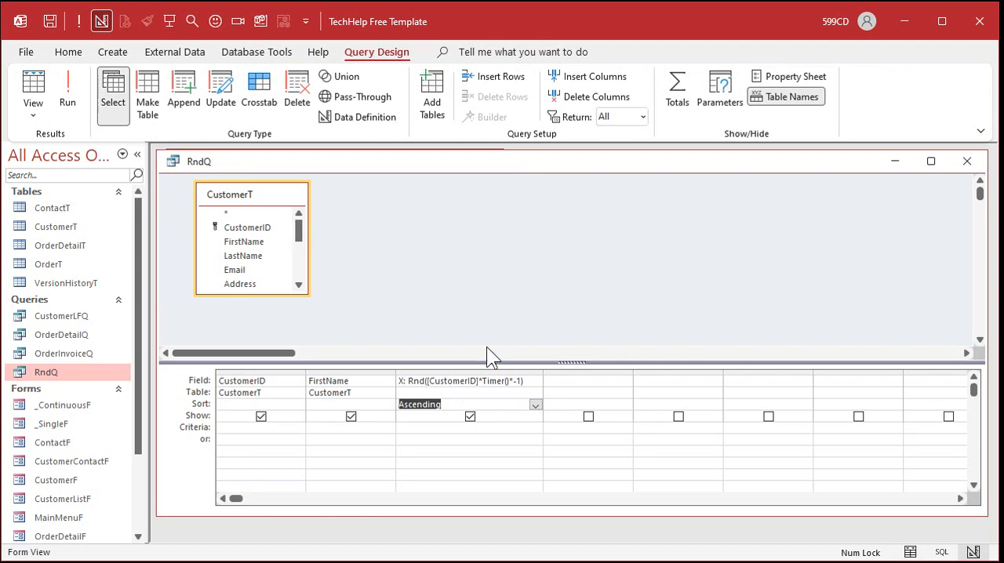
pyautogui.click(463, 382)
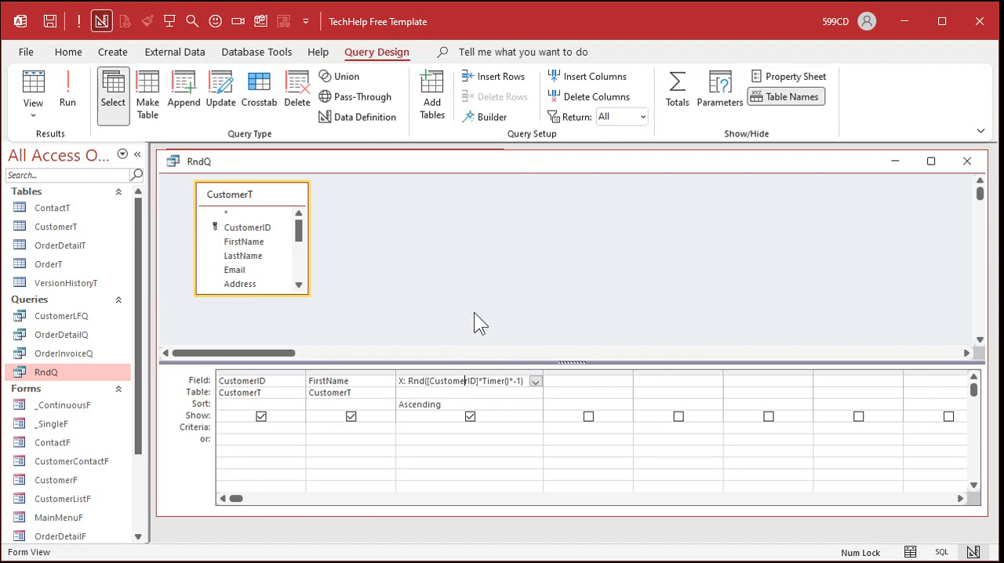
pyautogui.hotkey('shift', 'F2')
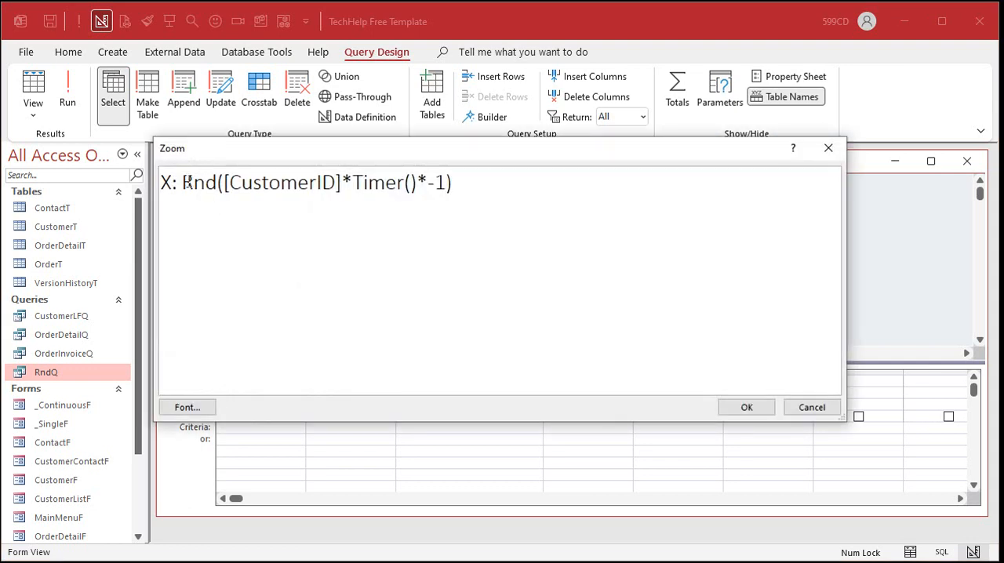
pyautogui.click(184, 182)
pyautogui.write('(')
pyautogui.press('End')
pyautogui.write(')*')
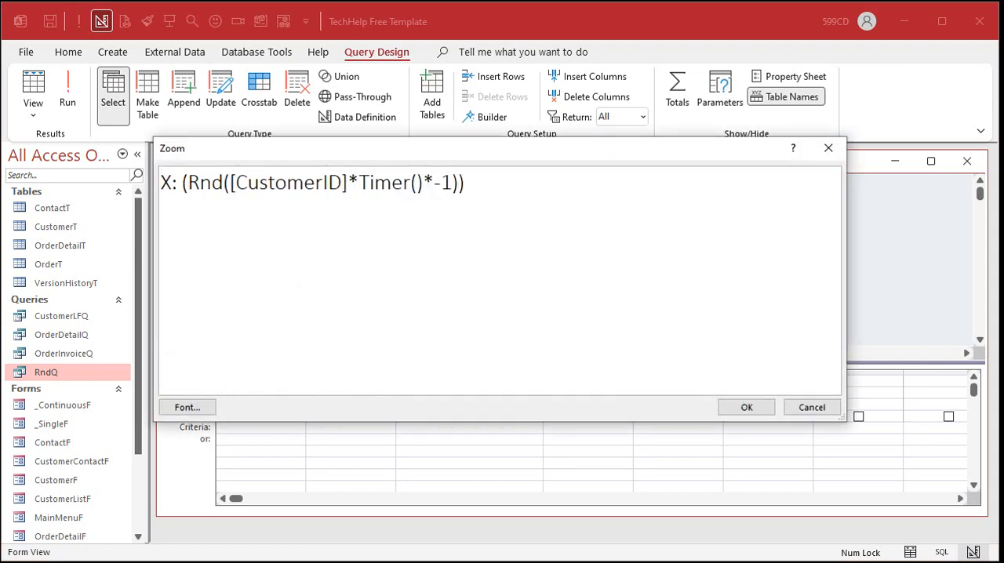
pyautogui.write('1000')
# - Wrap the X expression in INT and add 1, making it INT((Rnd([CustomerID]*Timer()*-1))*1000)+1, and accept it
pyautogui.click(182, 185)
pyautogui.write('INT(')
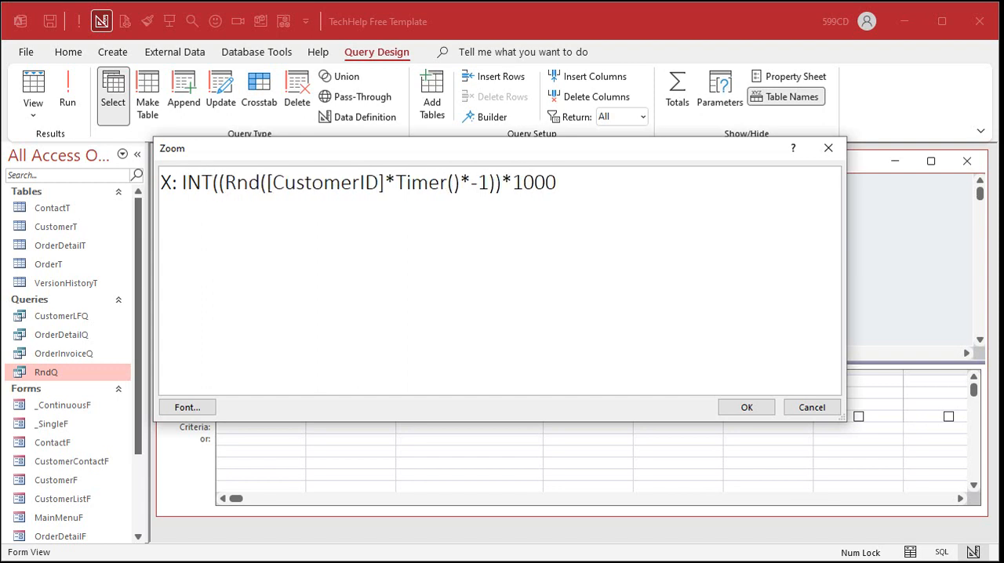
pyautogui.press('End')
pyautogui.write(')+1')
pyautogui.click(745, 407)
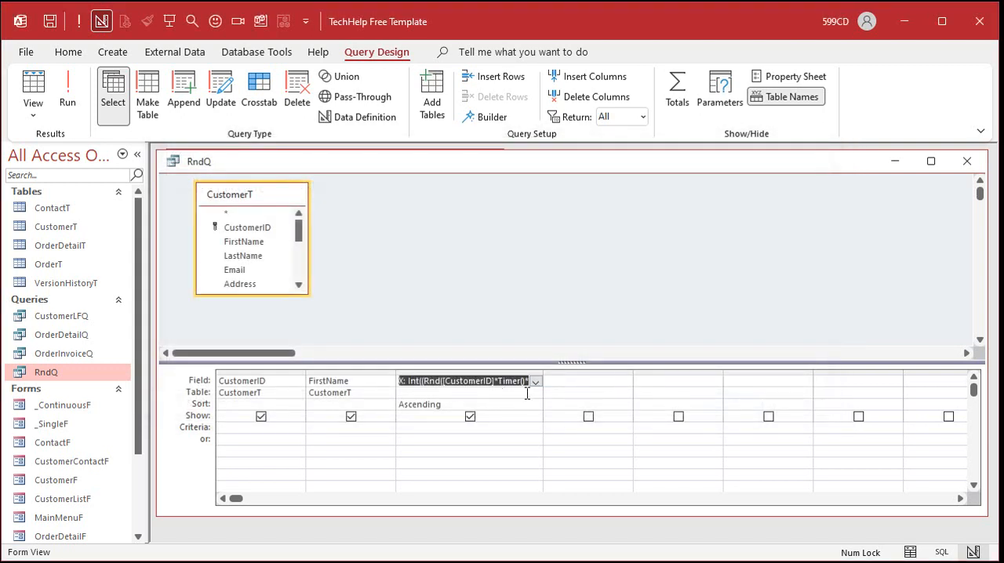
# - Run RndQ twice to check the whole-number X values and the changing customer order
pyautogui.click(79, 93)
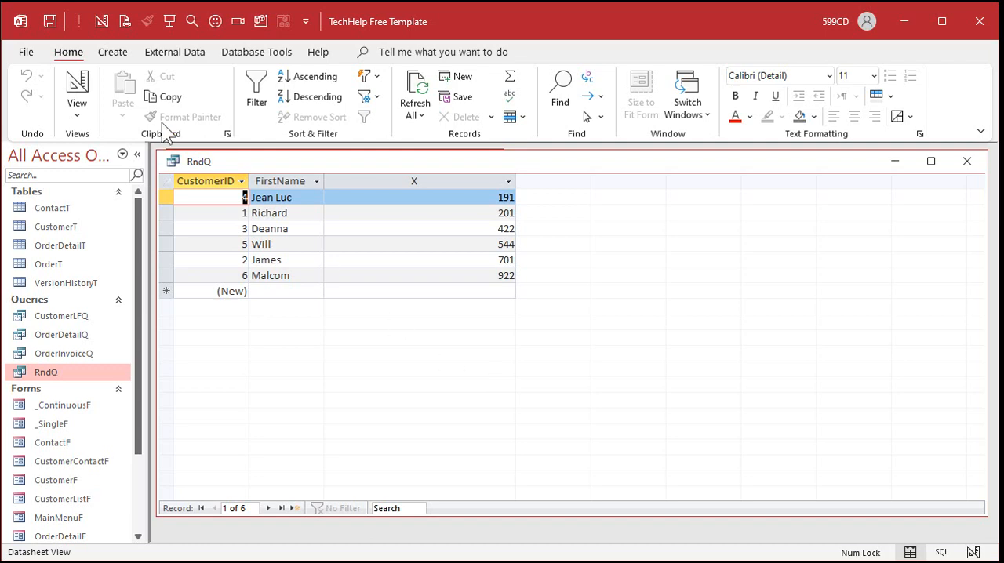
pyautogui.click(77, 90)
pyautogui.click(79, 86)
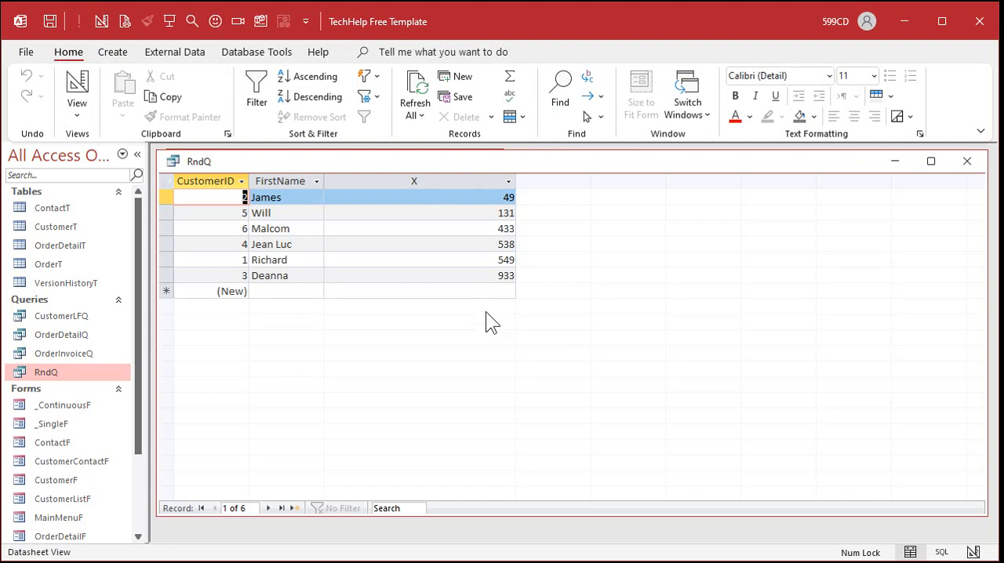
# - Limit RndQ to returning 25% of the records and run it
pyautogui.click(76, 80)
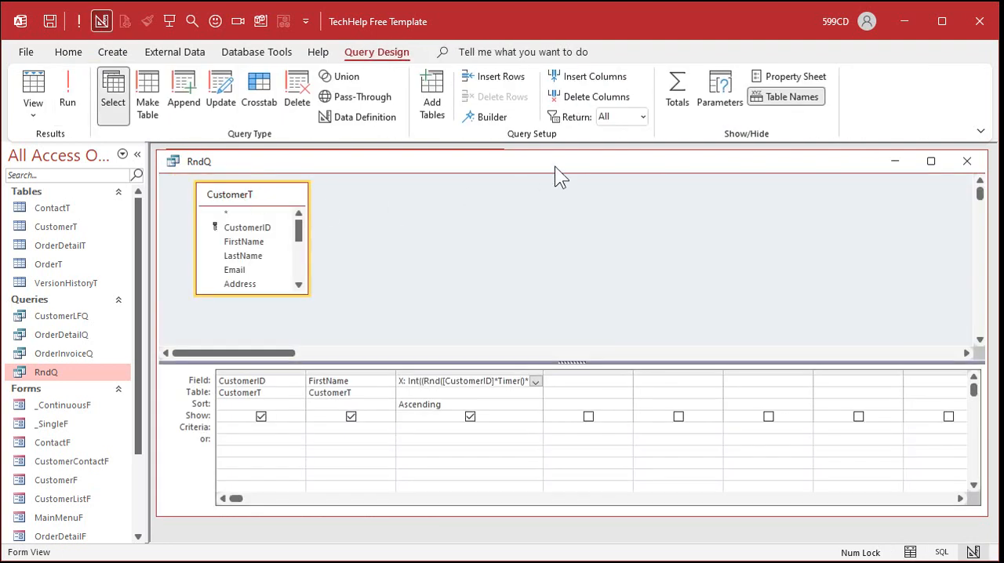
pyautogui.click(642, 117)
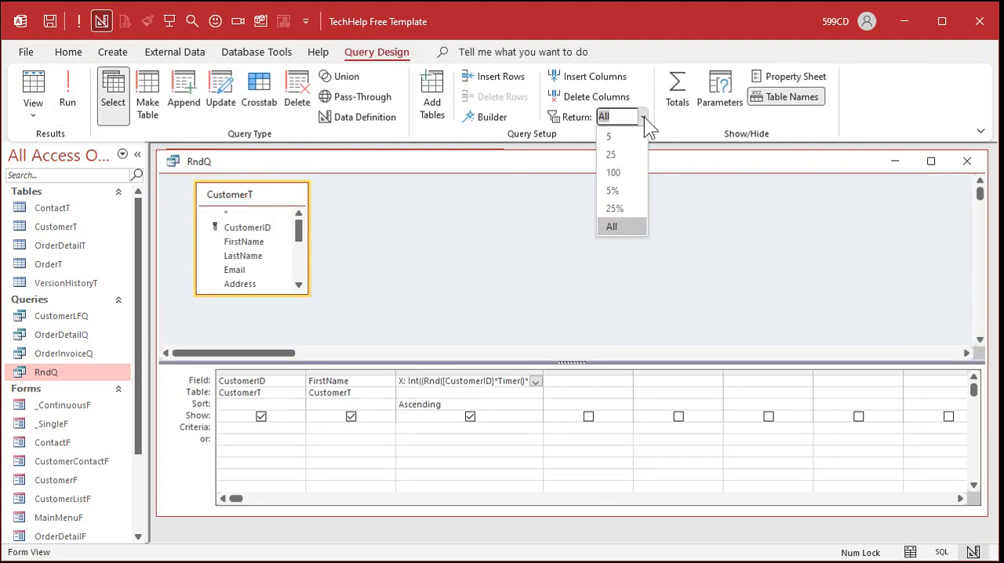
pyautogui.click(627, 207)
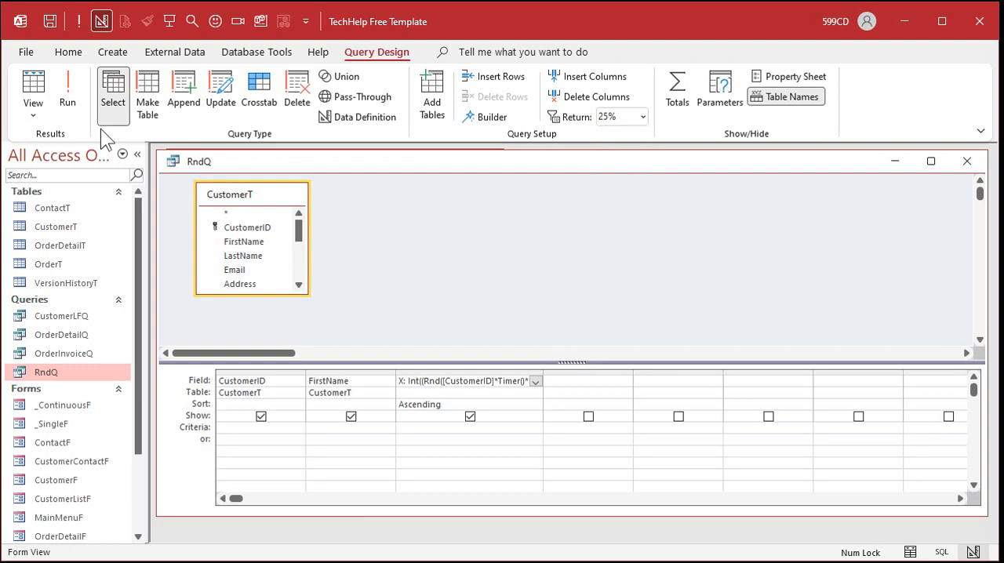
pyautogui.click(67, 98)
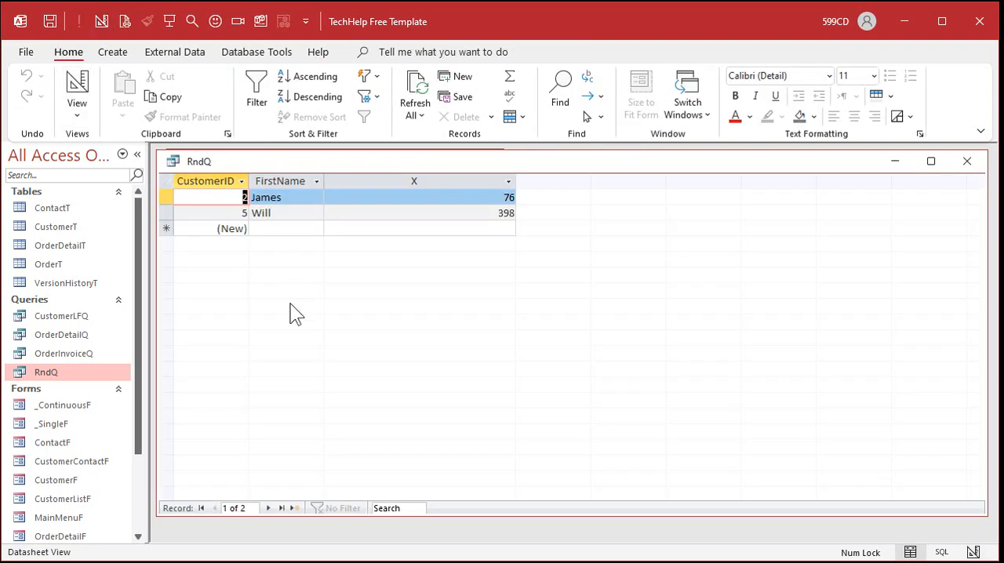
# - Set RndQ in design view to return only 3 records and run the query
pyautogui.click(76, 87)
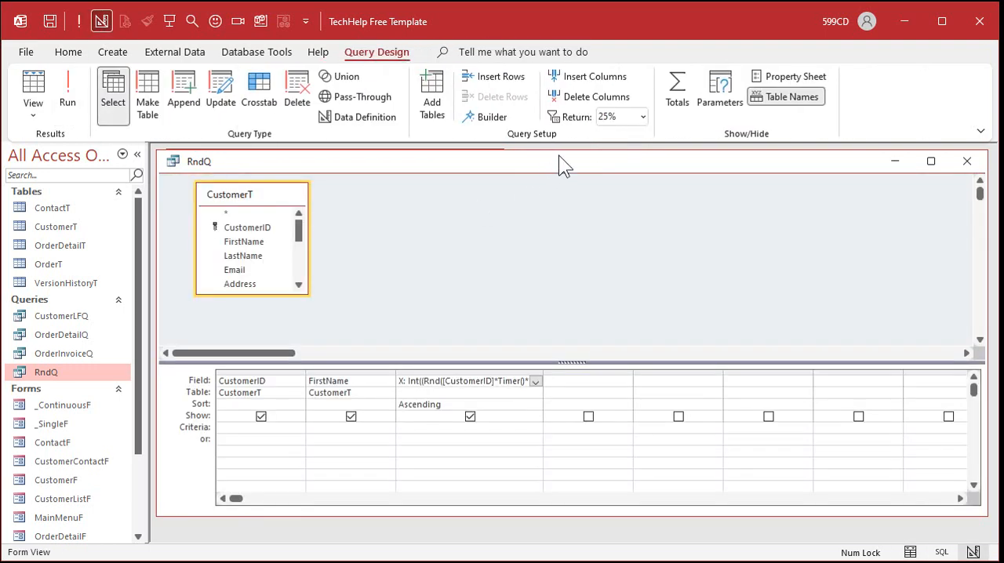
pyautogui.press('BackSpace')
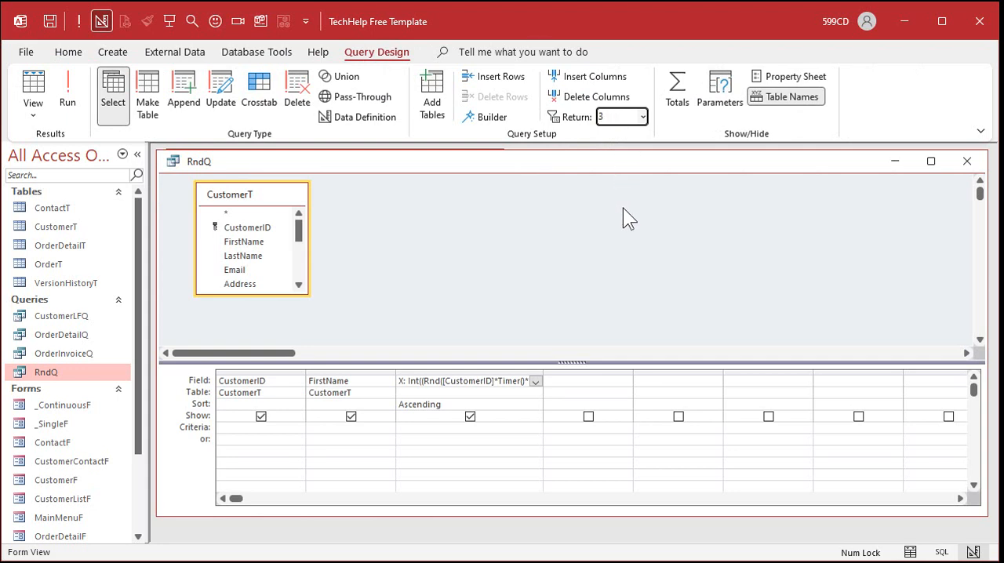
pyautogui.write('3')
pyautogui.click(68, 92)
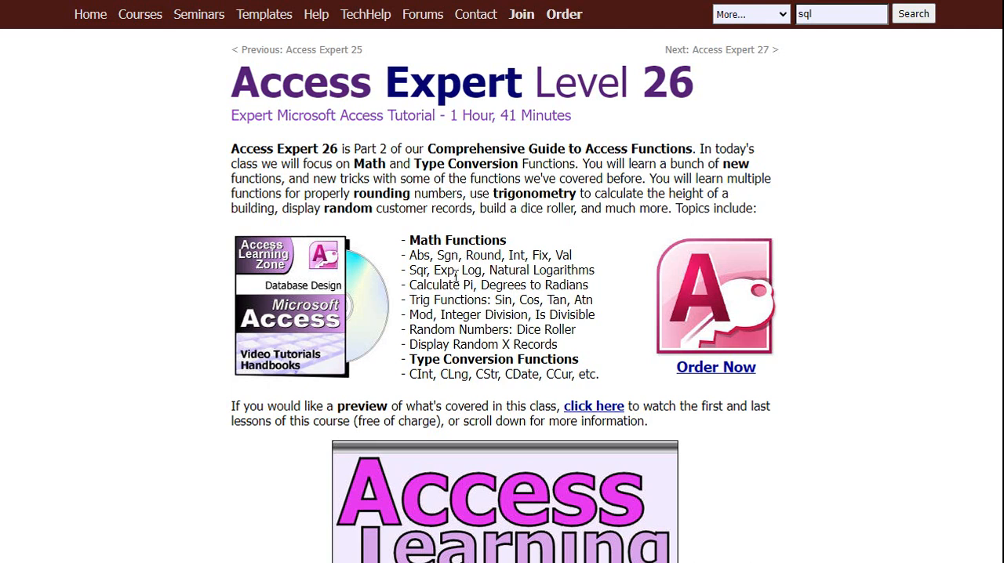
# - On the Access Expert Level 26 course page, highlight the topics "Random Numbers: Dice Roller" and "Display Random X Records" and look through the lesson descriptions
pyautogui.moveTo(409, 330); pyautogui.dragTo(591, 328)
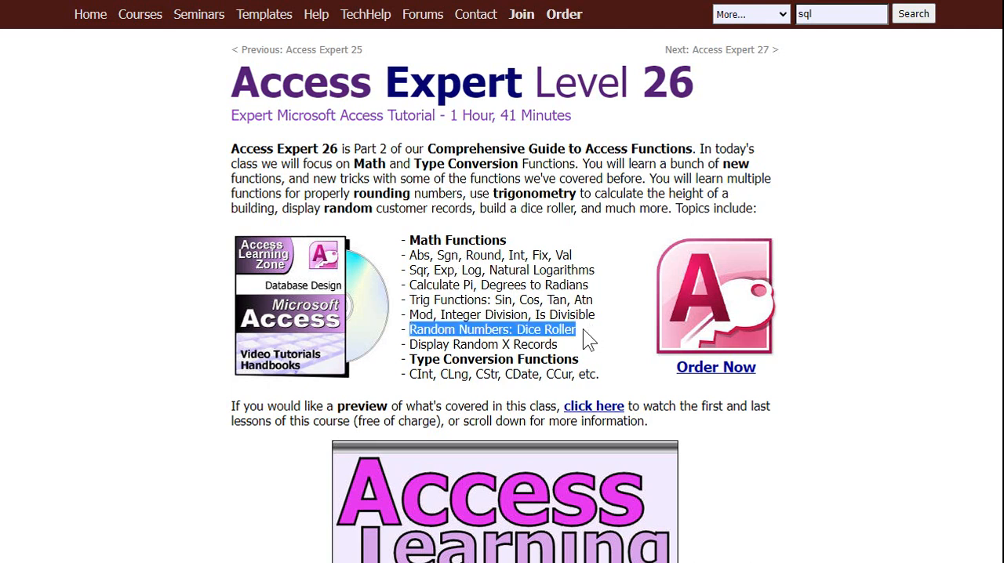
pyautogui.moveTo(409, 346); pyautogui.dragTo(586, 342)
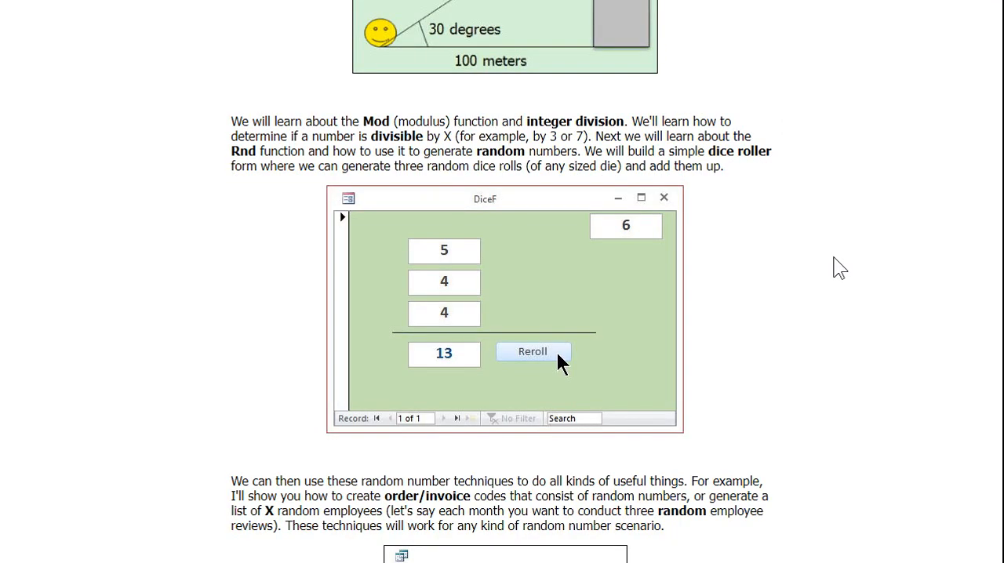